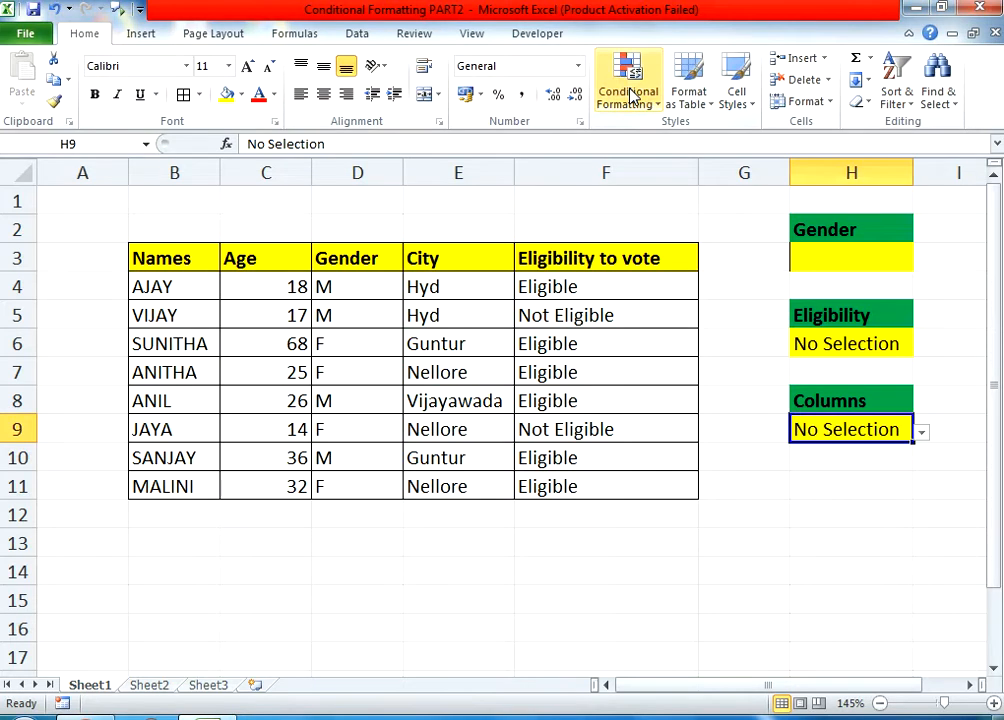
left_click(628, 92)
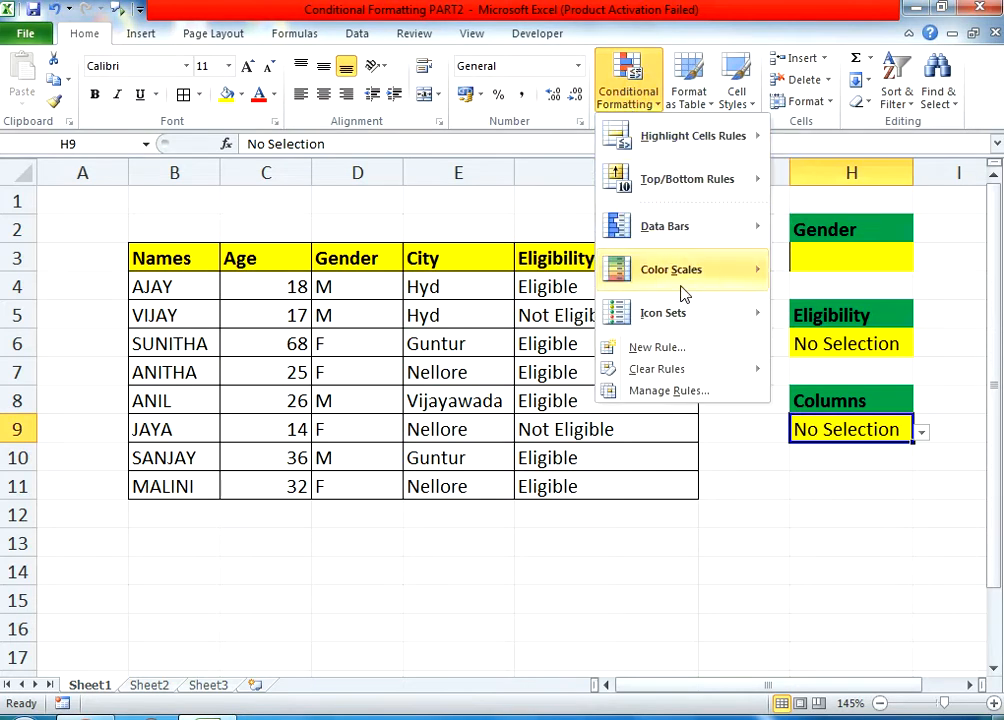
mouse_move(666, 329)
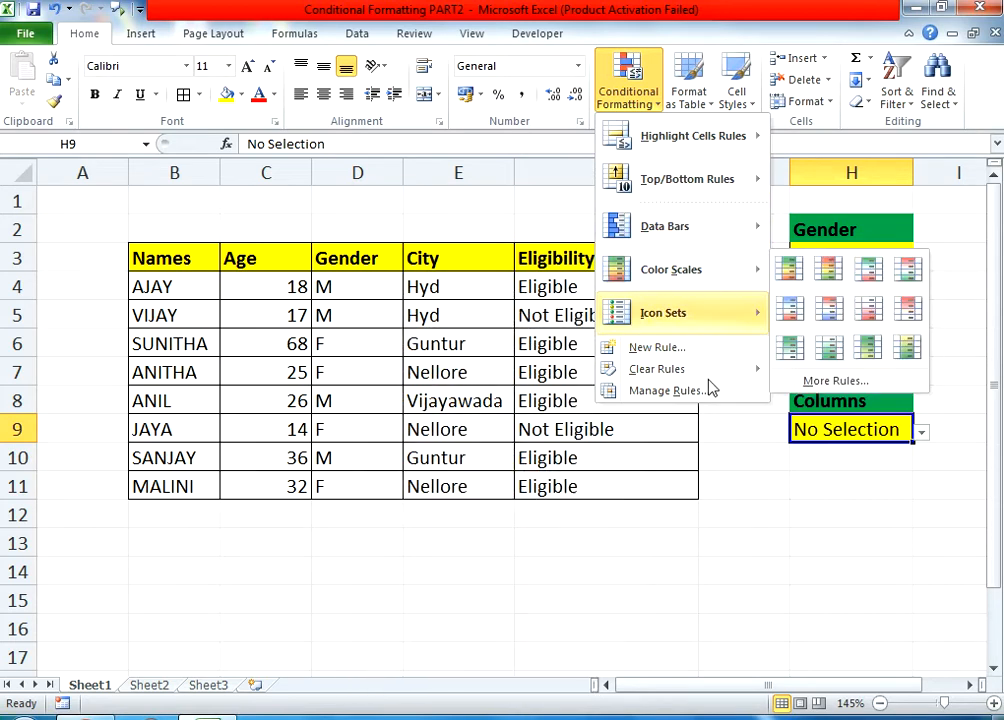
left_click(536, 531)
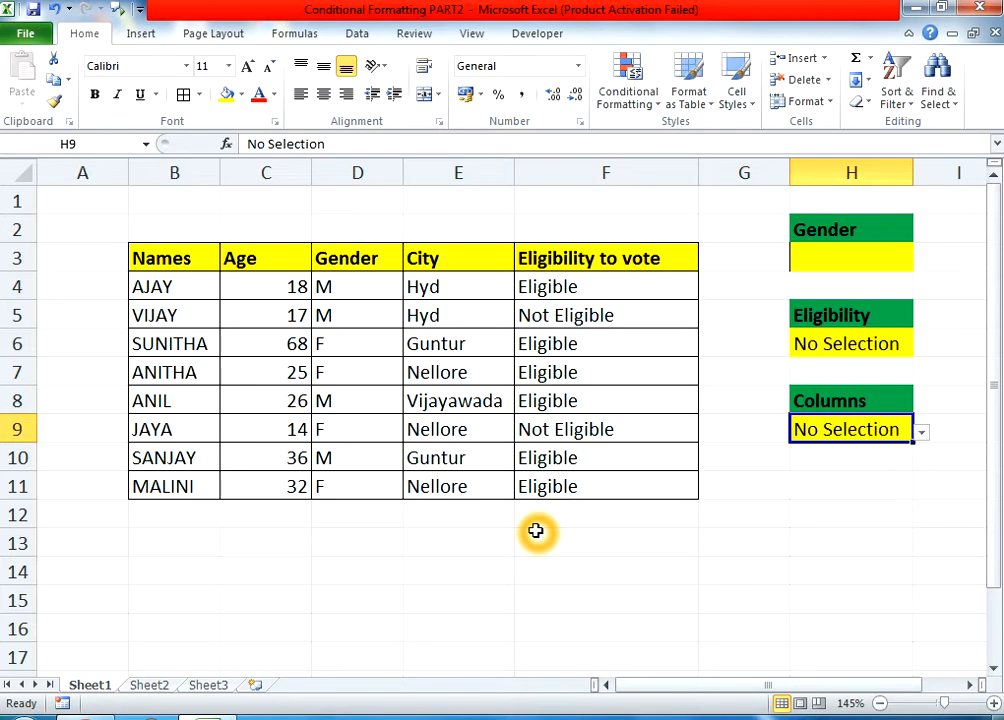
left_click_drag(165, 258, 547, 491)
left_click_drag(155, 258, 596, 497)
Test the gender highlighting by entering M and then F in cell H3 under Gender.
left_click(834, 258)
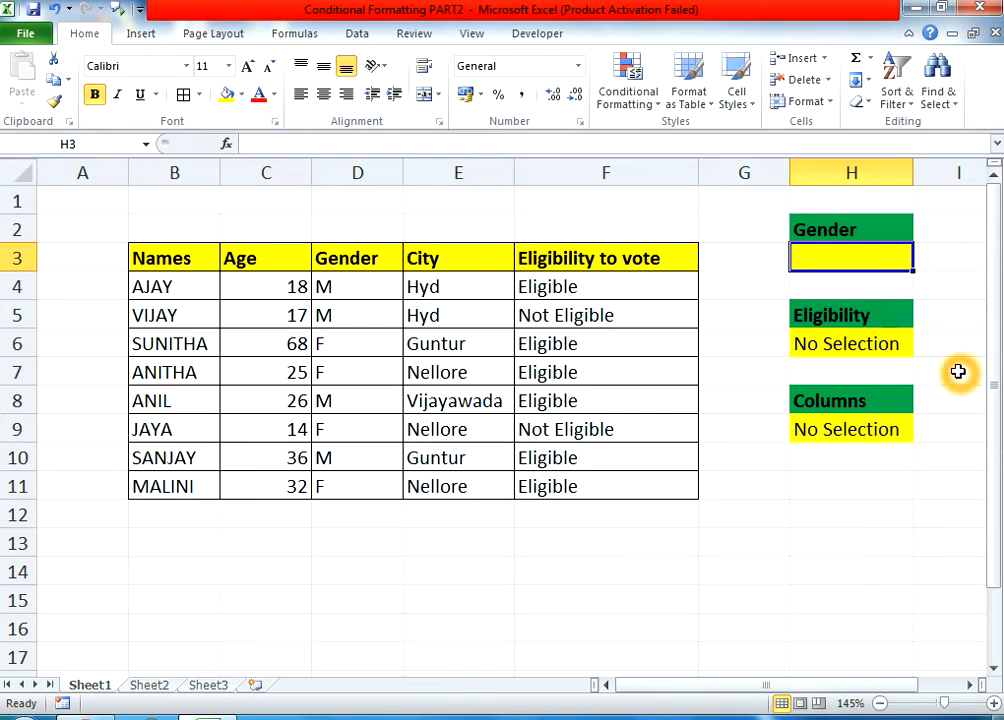
type("M")
key("Return")
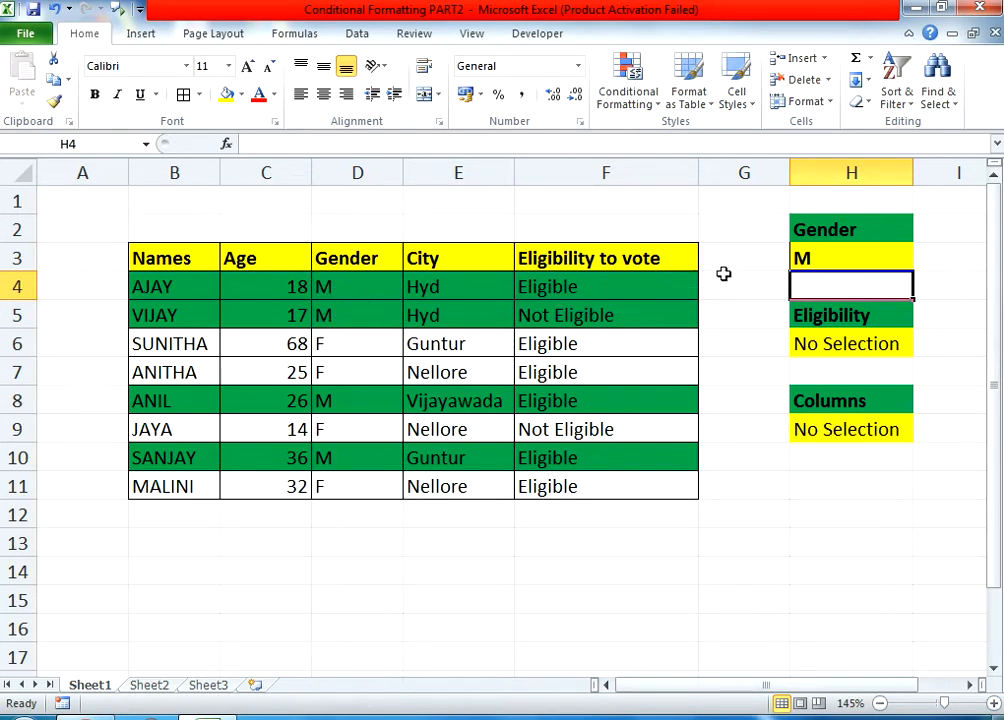
left_click(865, 255)
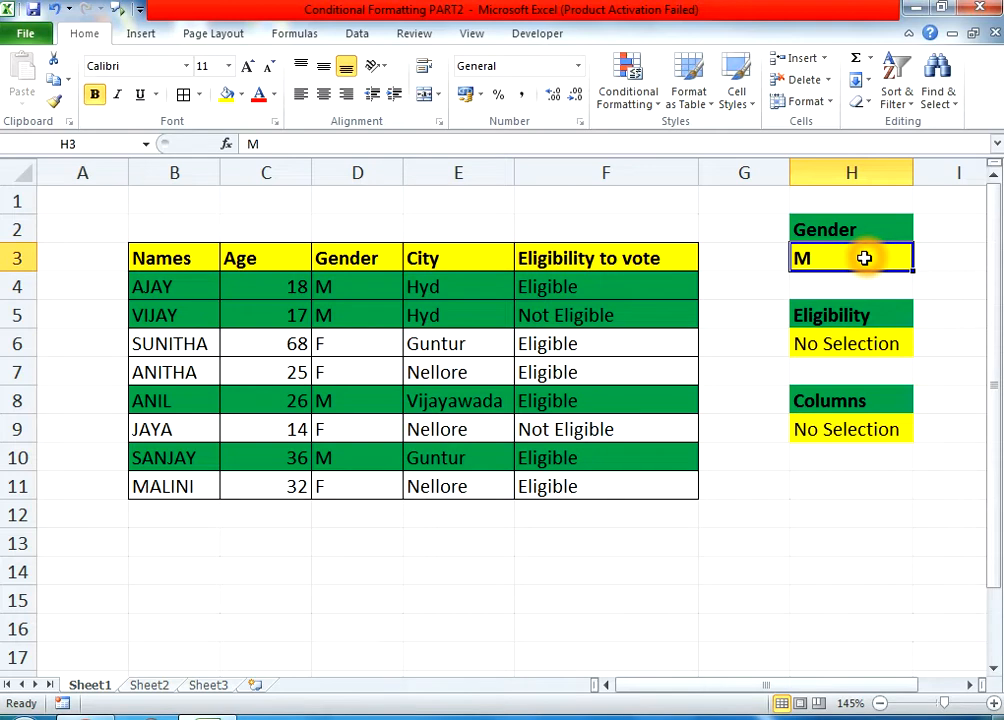
type("F")
key("Return")
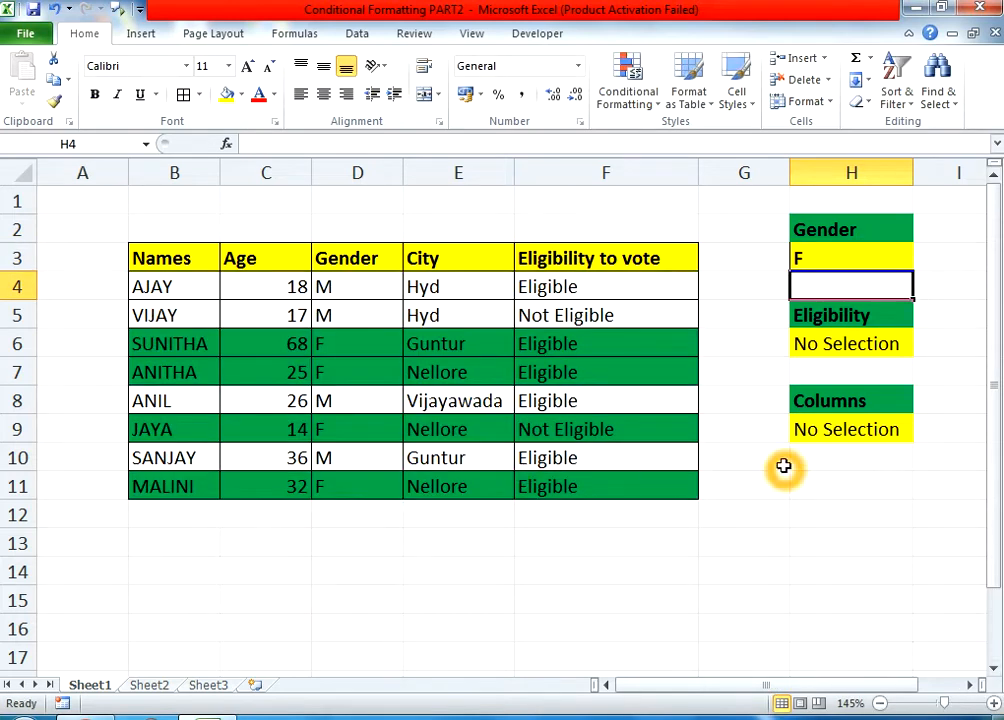
Clear the gender criterion from cell H3.
left_click(845, 260)
left_click(837, 259)
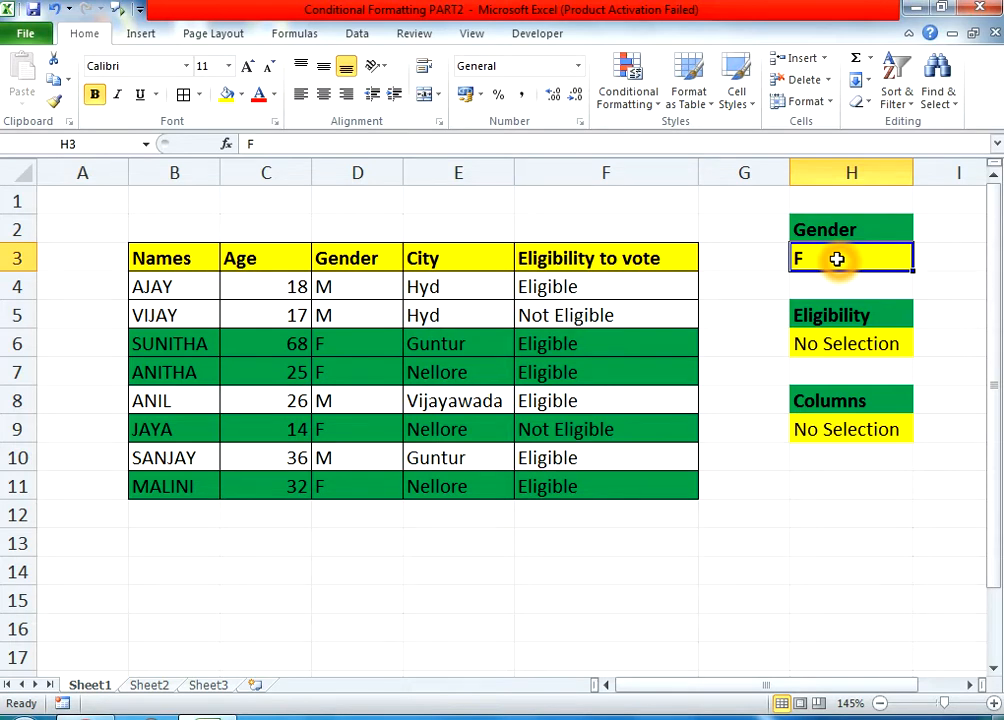
left_click(865, 343)
left_click(805, 257)
key("Delete")
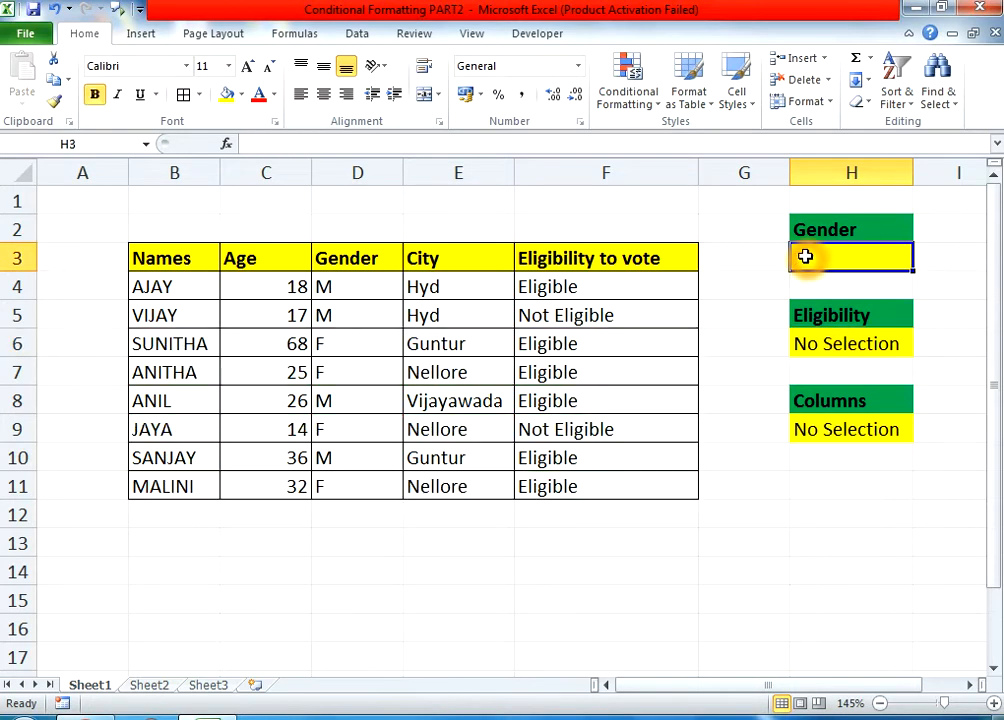
Choose Eligible as the Eligibility criterion in cell H6.
left_click(833, 362)
left_click(910, 343)
left_click(921, 348)
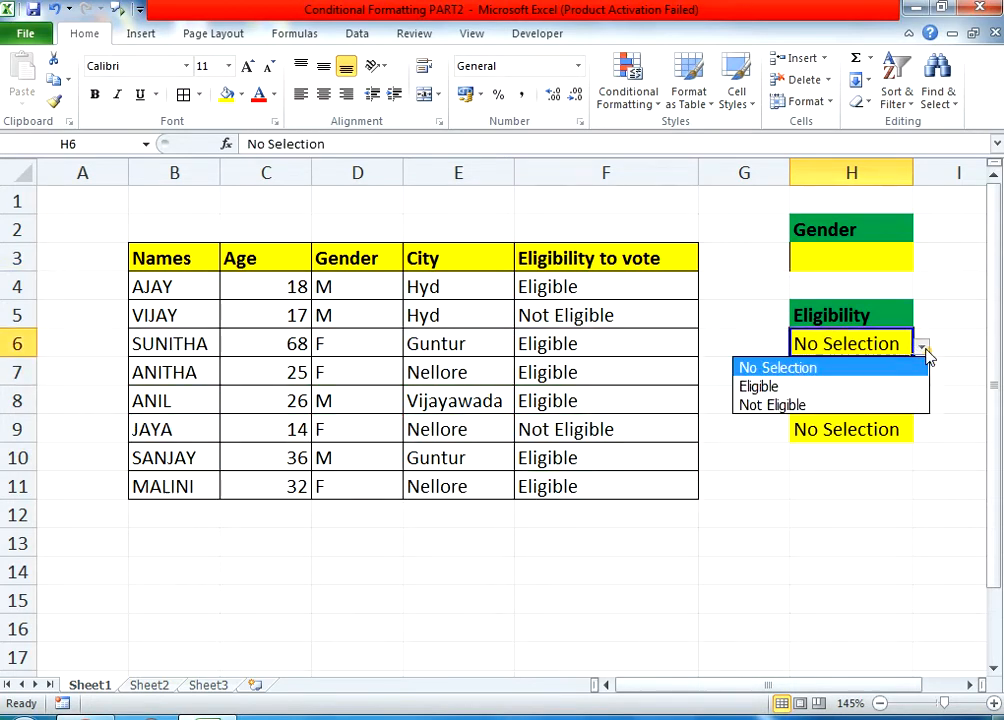
left_click(860, 388)
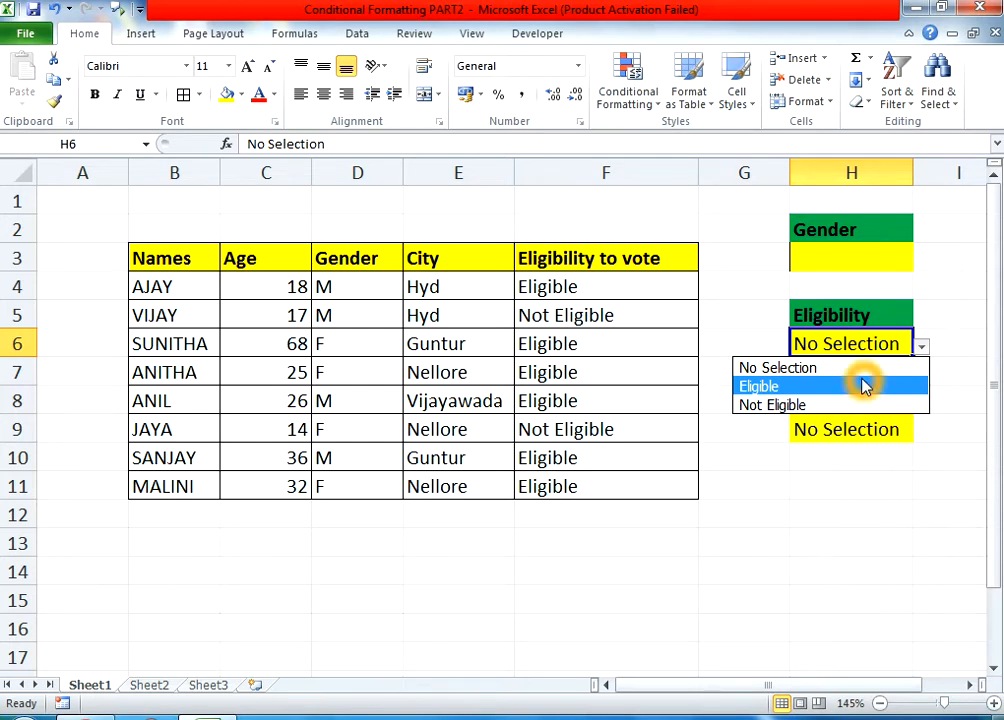
left_click(782, 388)
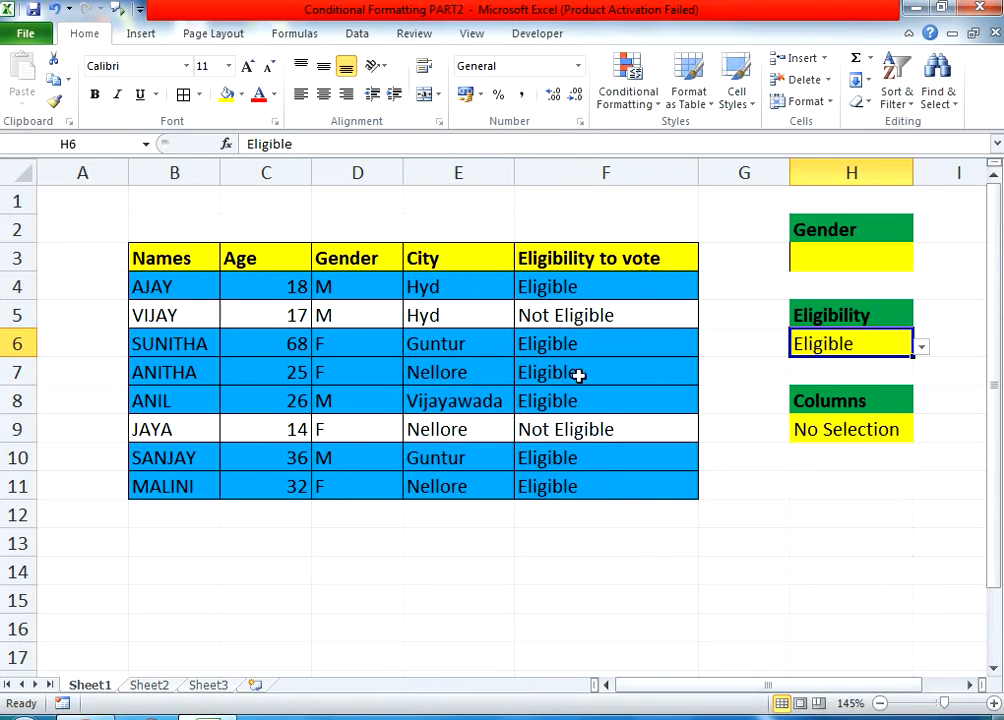
Switch the Eligibility criterion in H6 to Not Eligible, and reset it to No Selection.
left_click(921, 342)
left_click(899, 345)
left_click(923, 348)
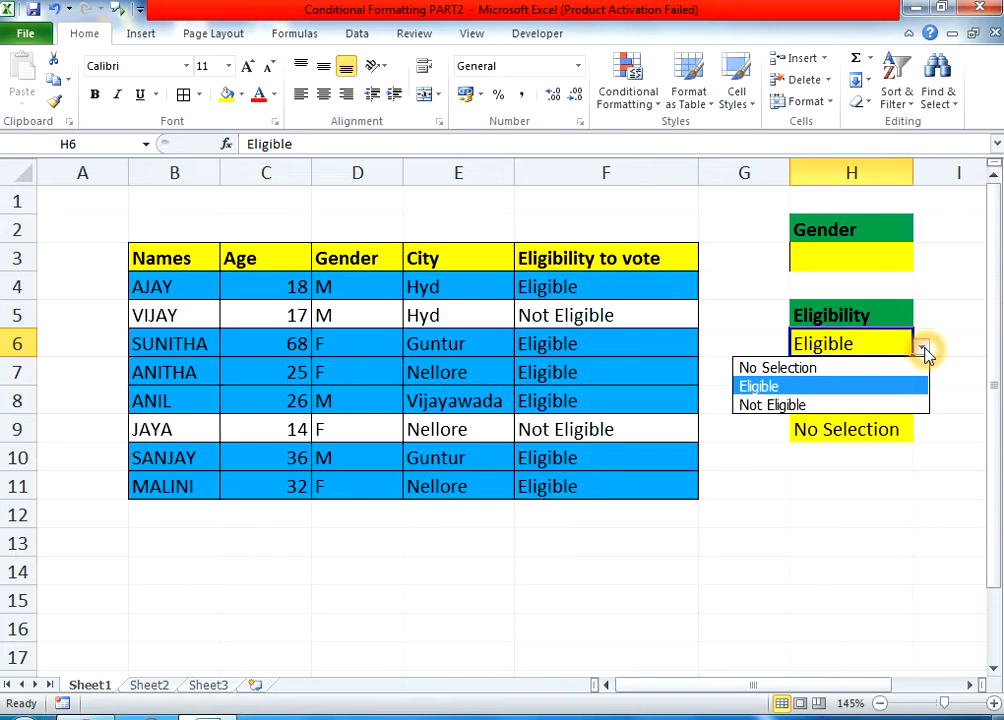
left_click(836, 405)
left_click(916, 344)
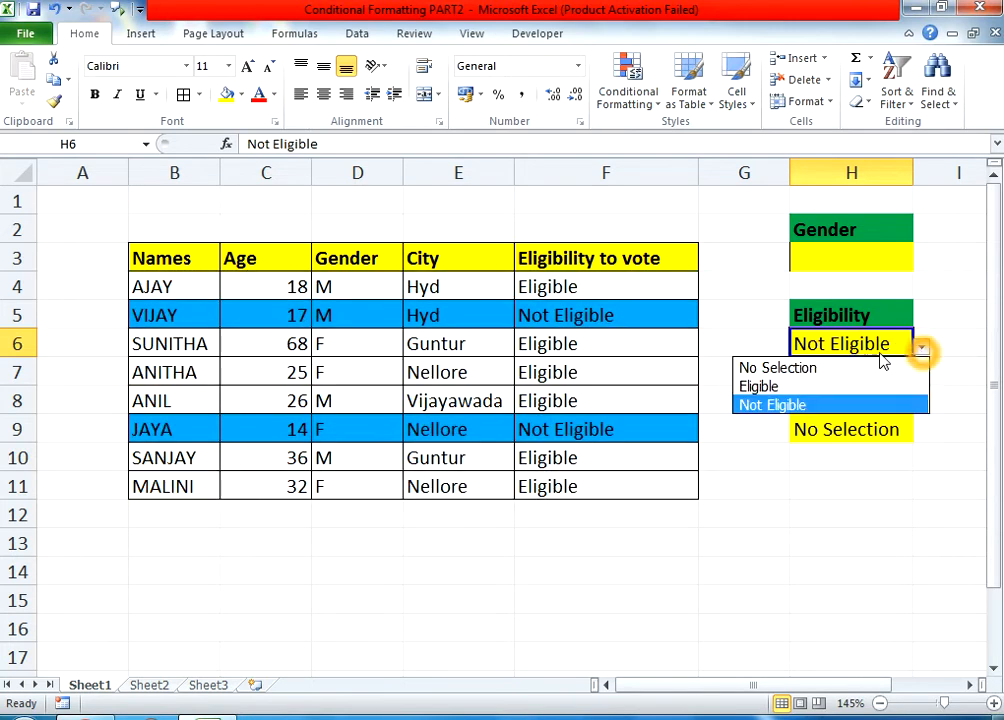
left_click(828, 371)
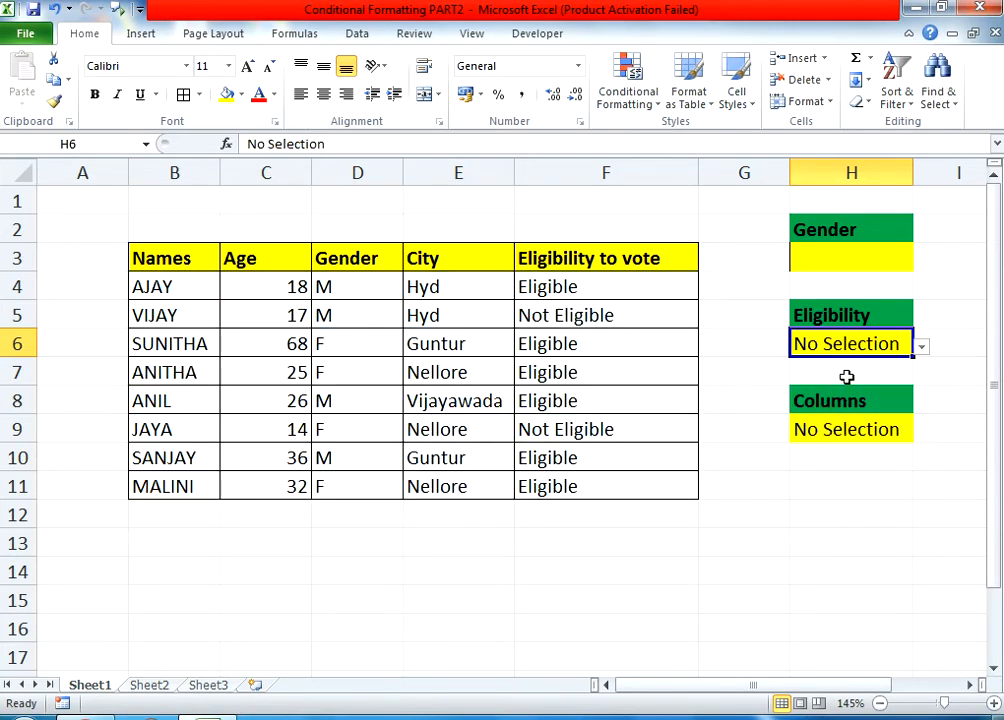
Test the column highlighting by choosing Names and then Age in cell H9 under Columns.
left_click(845, 256)
left_click(837, 341)
left_click(846, 430)
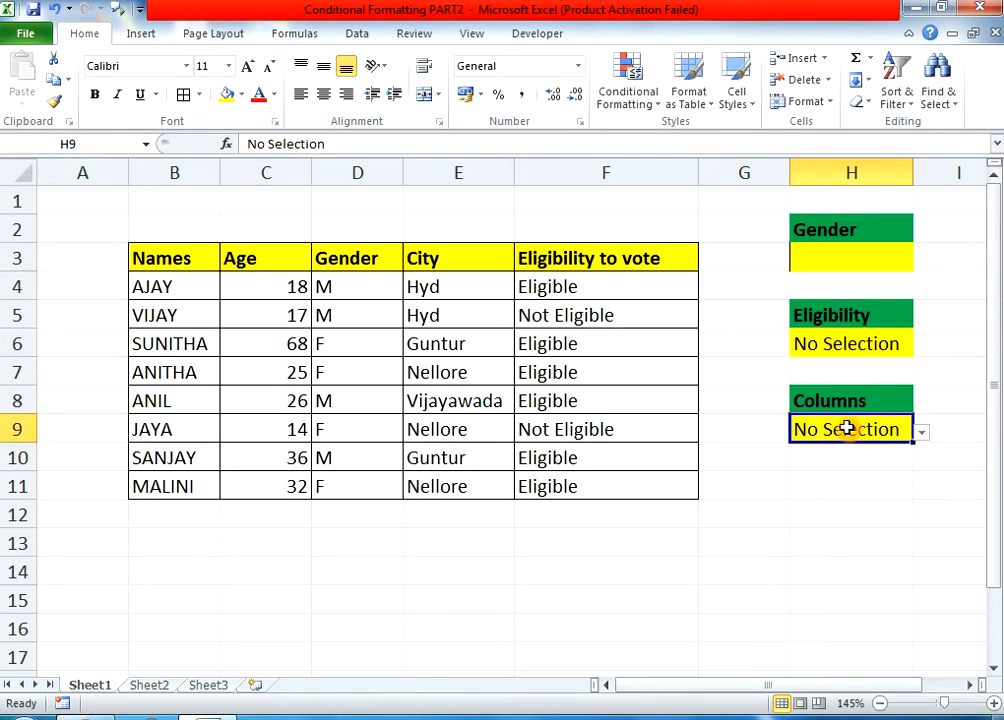
left_click(924, 433)
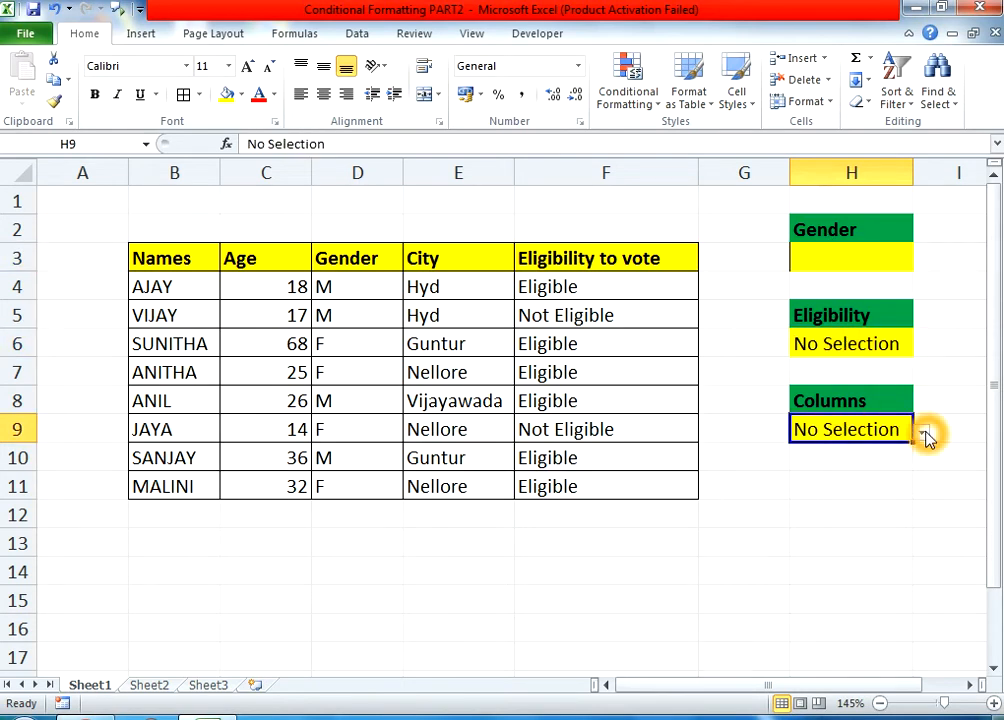
left_click(802, 468)
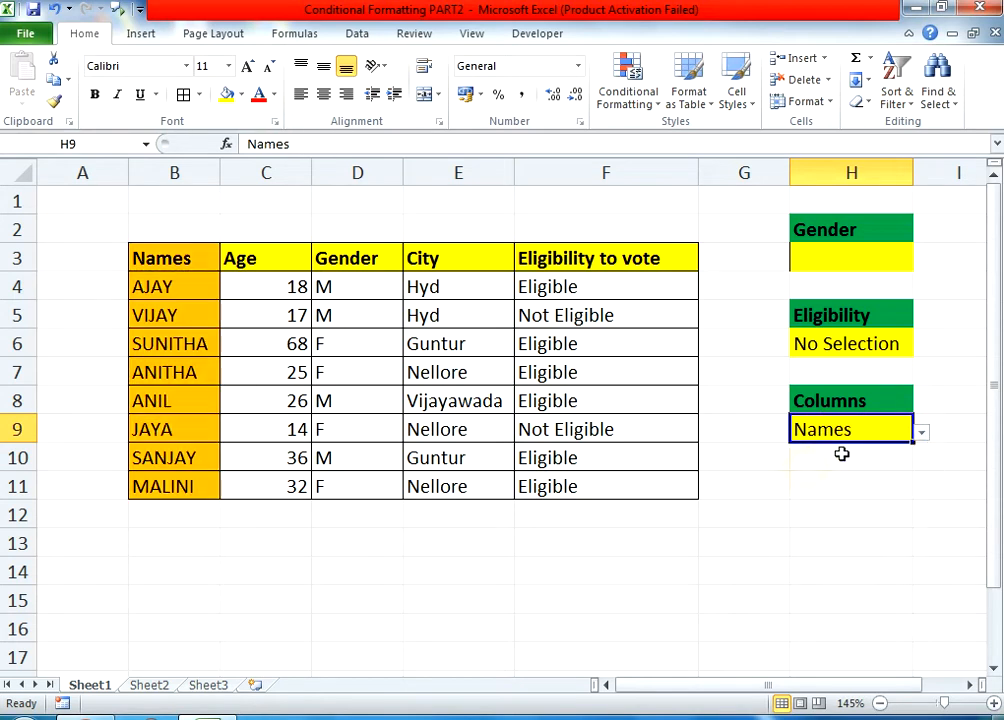
left_click(922, 433)
left_click(845, 488)
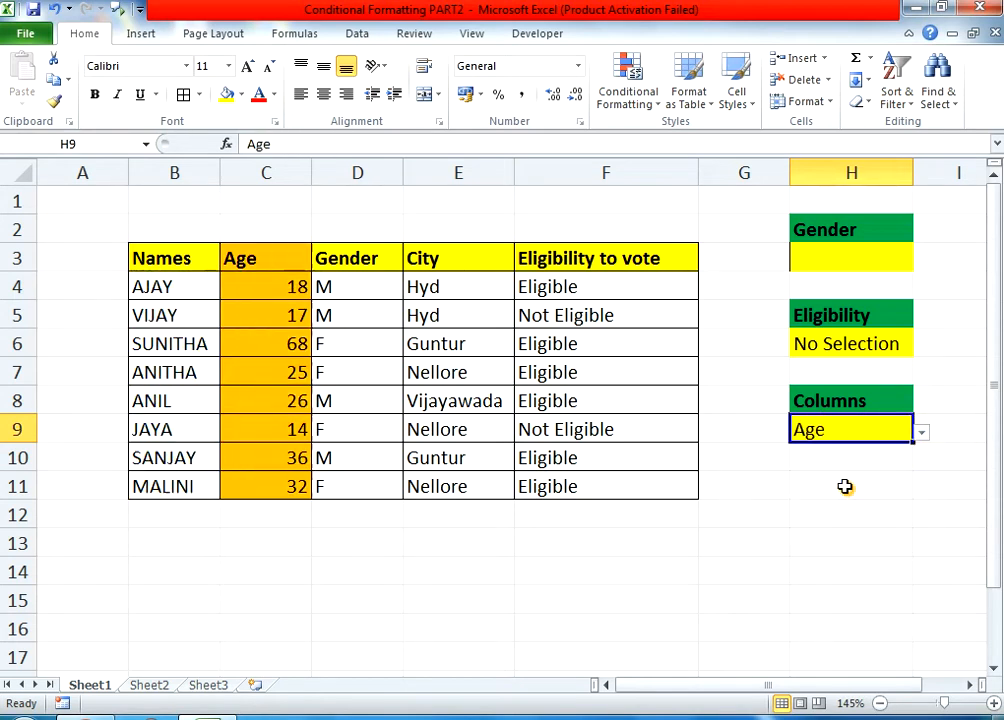
Choose Gender and then City in the Columns cell H9, and reset it to No Selection.
left_click(922, 433)
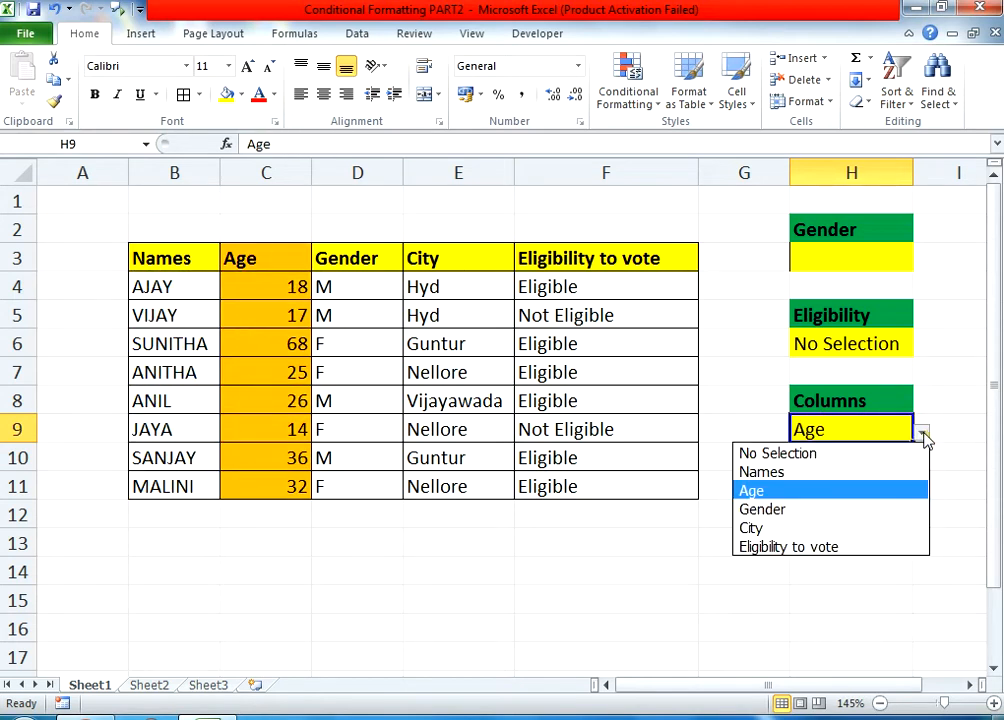
left_click(810, 511)
left_click(922, 433)
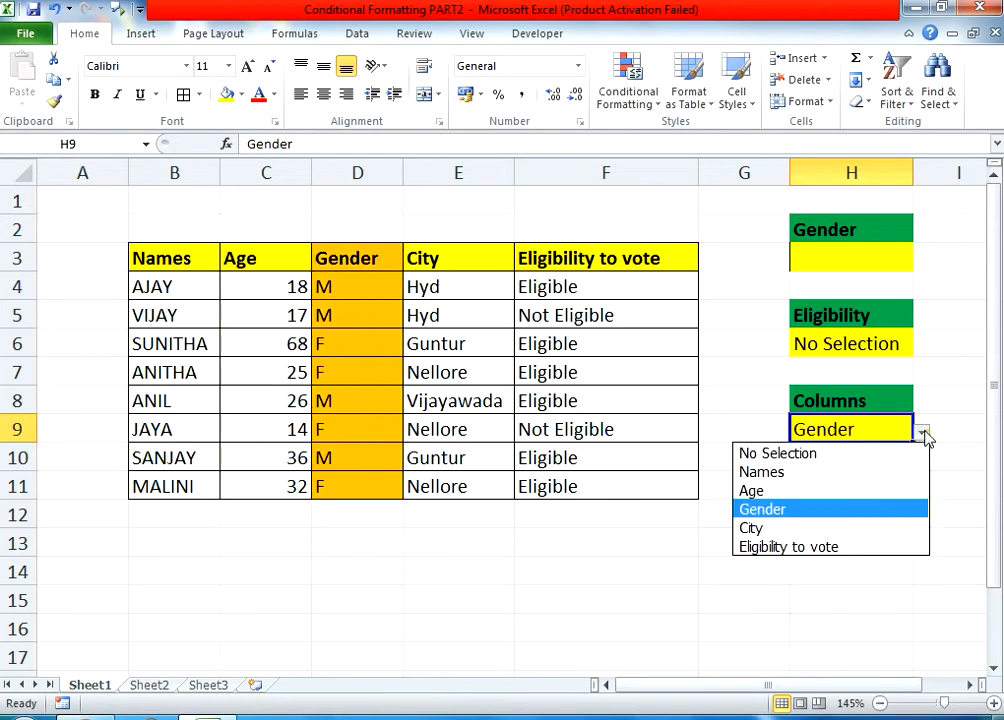
left_click(815, 529)
left_click(922, 433)
left_click(830, 455)
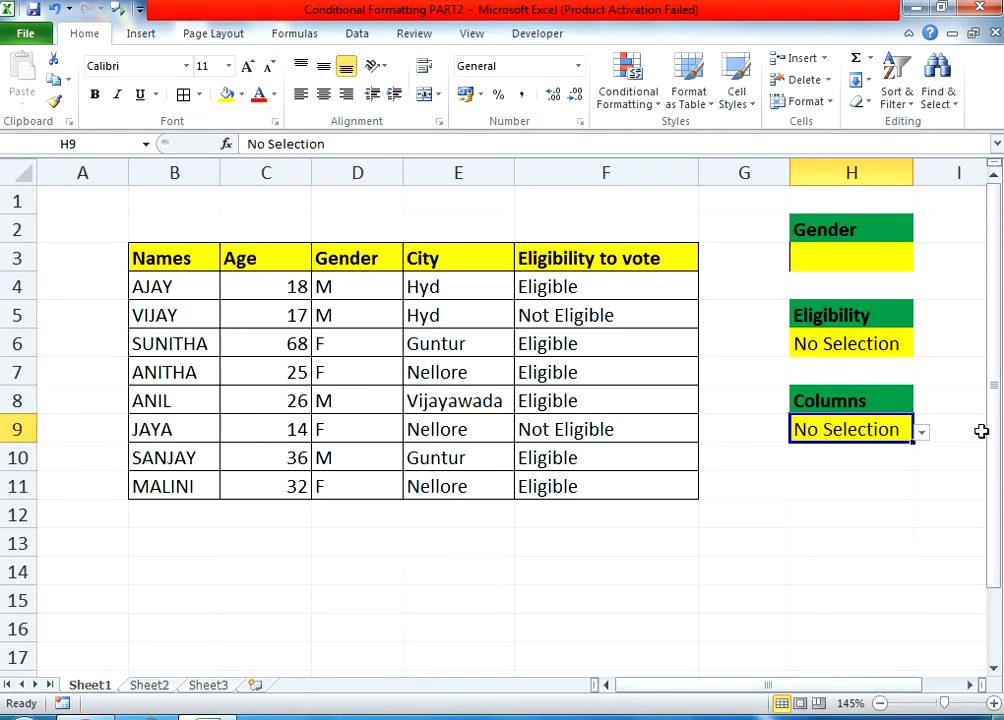
left_click(981, 431)
On Sheet2, select the table's data rows D5:H12 without the header row.
left_click(135, 685)
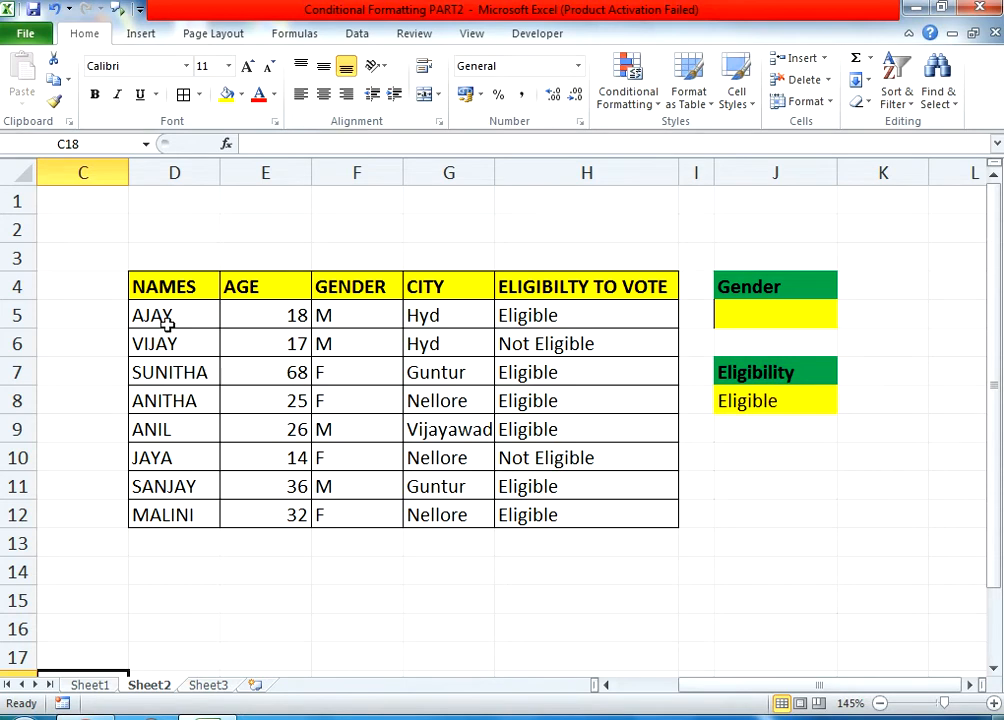
left_click(222, 325)
left_click_drag(222, 325, 643, 514)
left_click(205, 320)
left_click_drag(208, 331, 594, 515)
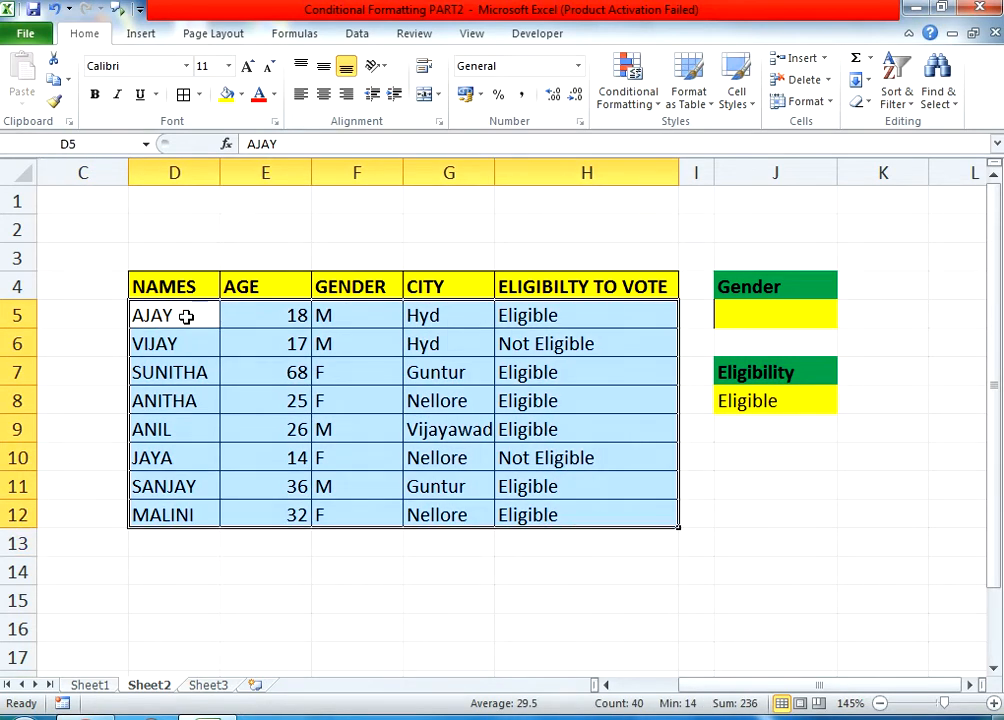
left_click_drag(160, 316, 586, 522)
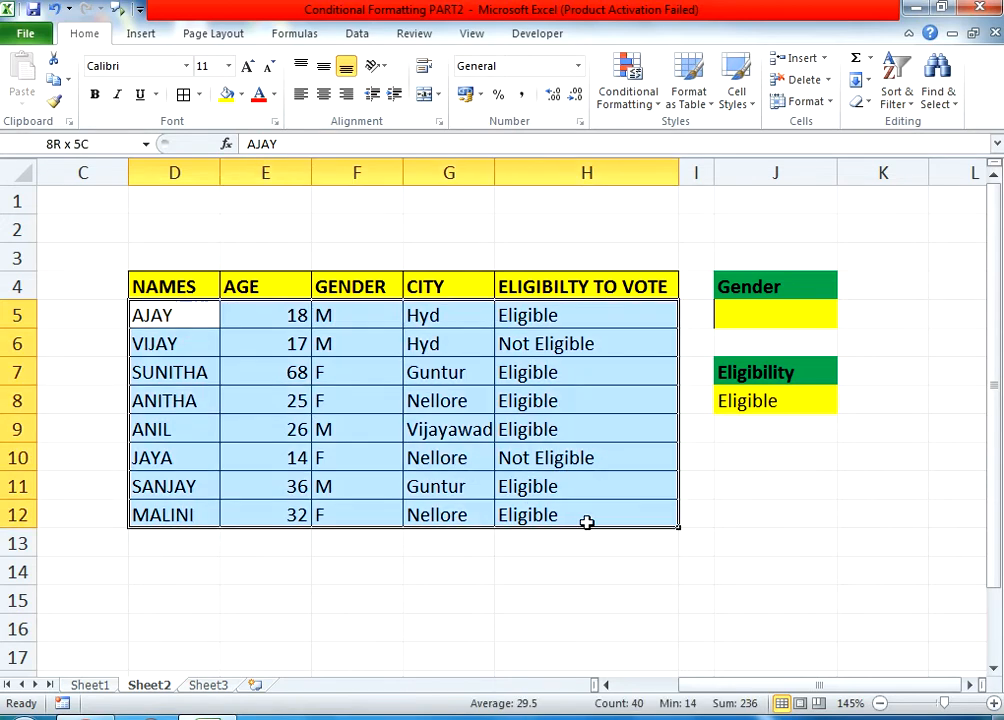
left_click_drag(200, 318, 583, 511)
left_click_drag(134, 314, 598, 508)
left_click_drag(152, 318, 540, 509)
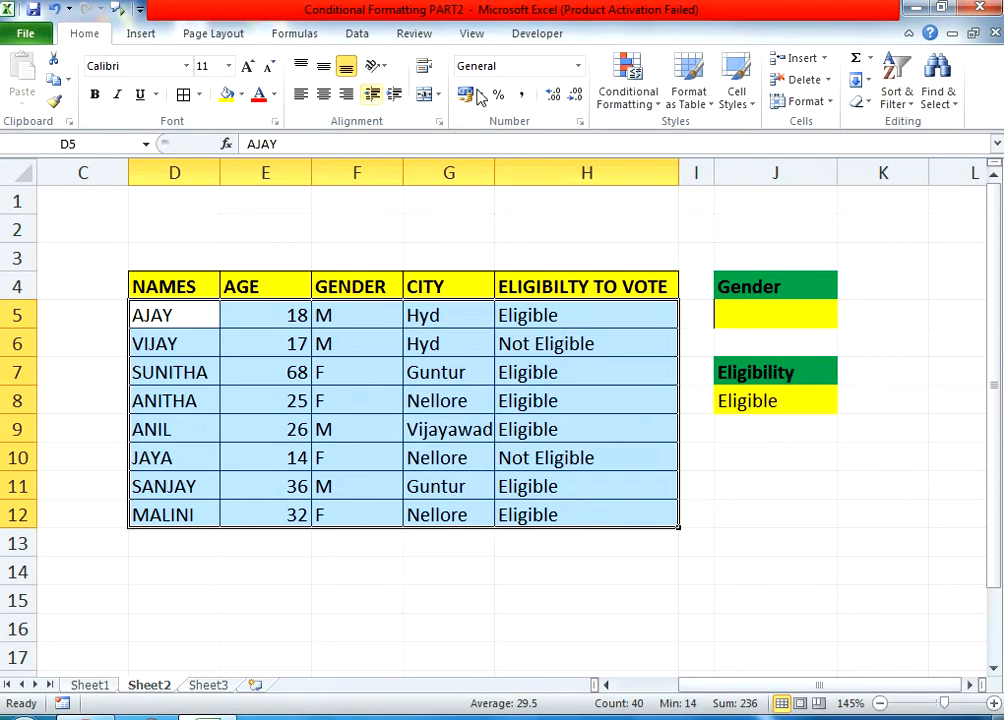
Start a new conditional formatting rule of the type that uses a formula to determine which cells to format.
left_click(628, 85)
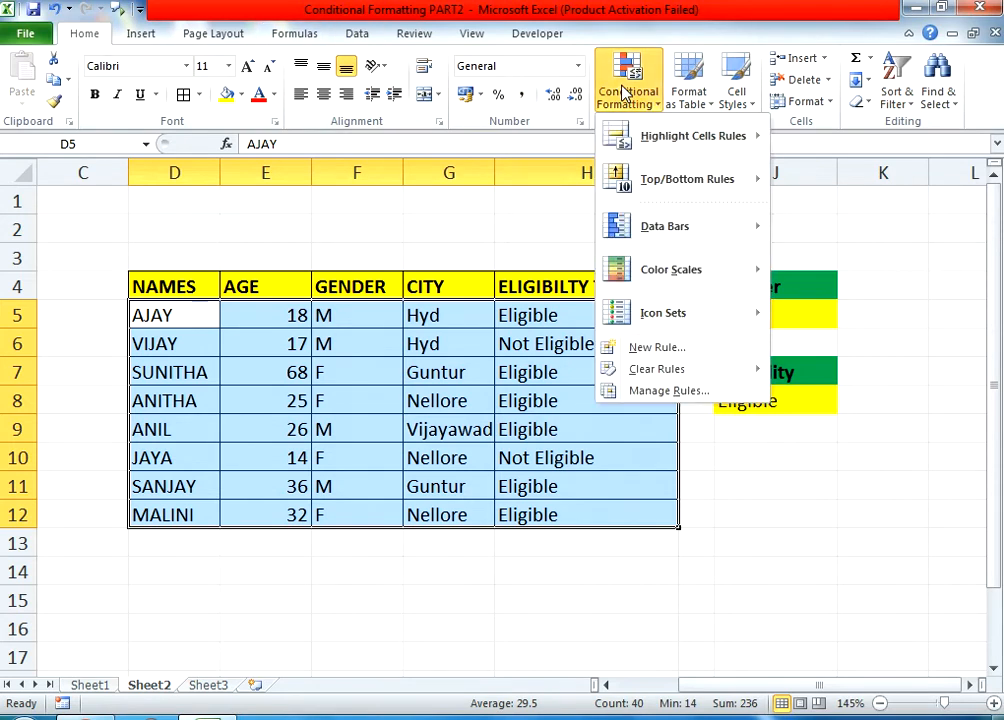
left_click(665, 350)
left_click(514, 338)
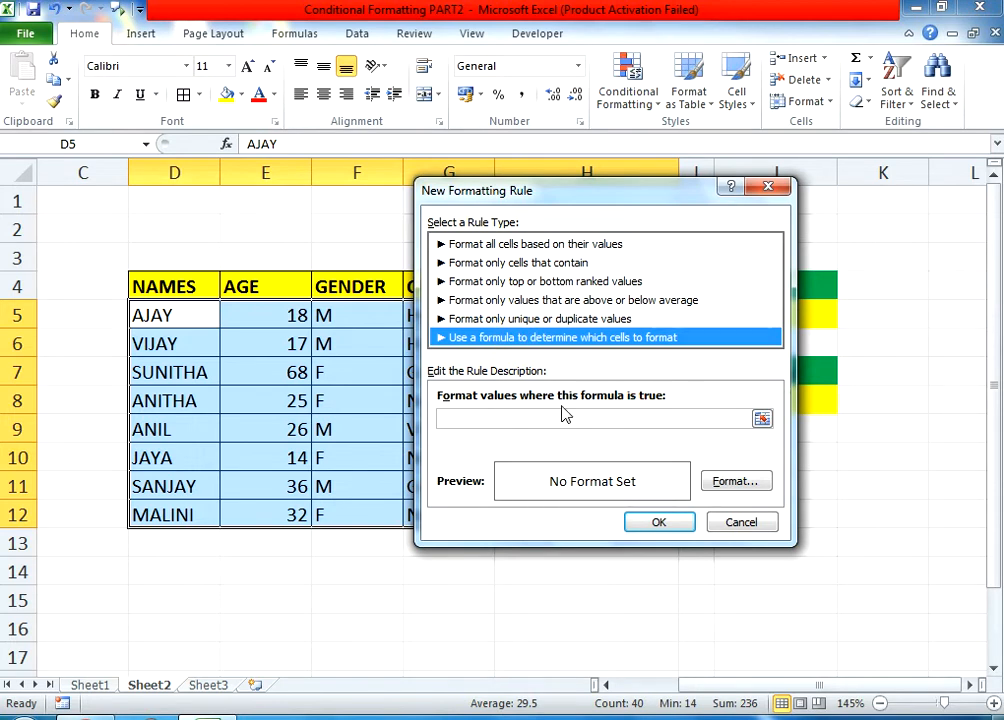
Enter the rule formula =$F5=$J$5, comparing each row's gender with the Gender criterion cell.
left_click(524, 424)
type("=")
left_click_drag(585, 197, 650, 475)
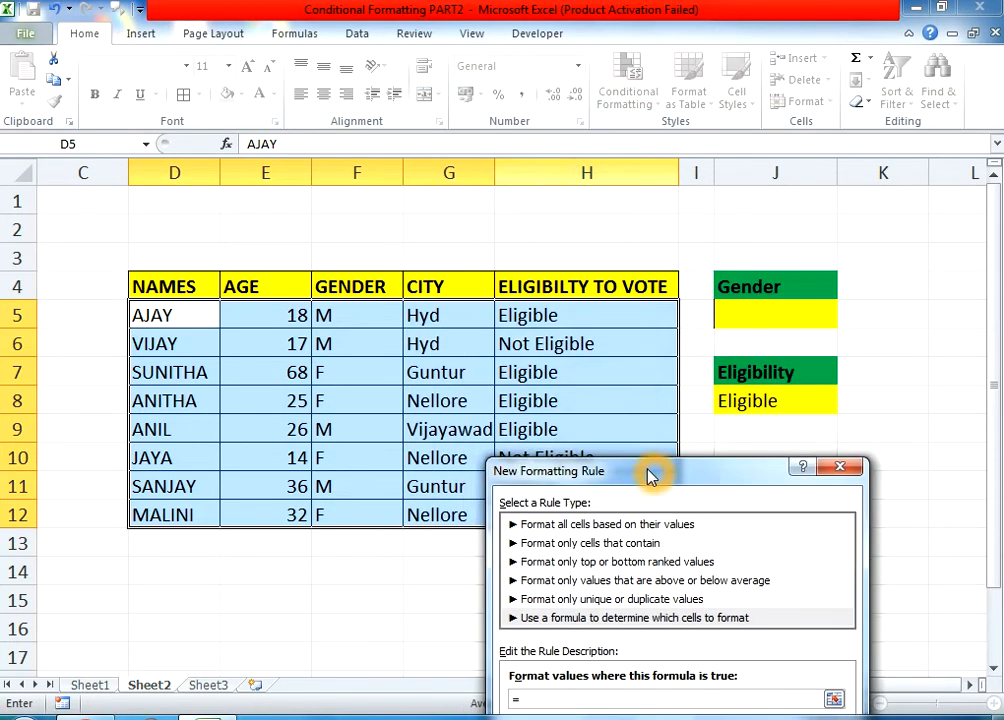
left_click(343, 318)
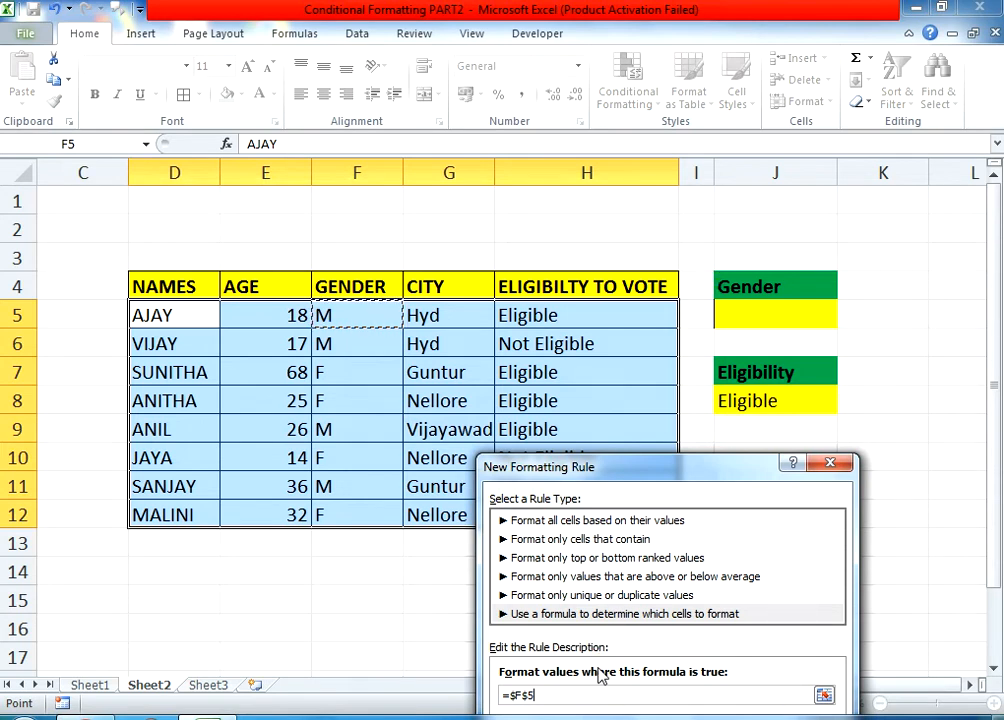
type("=")
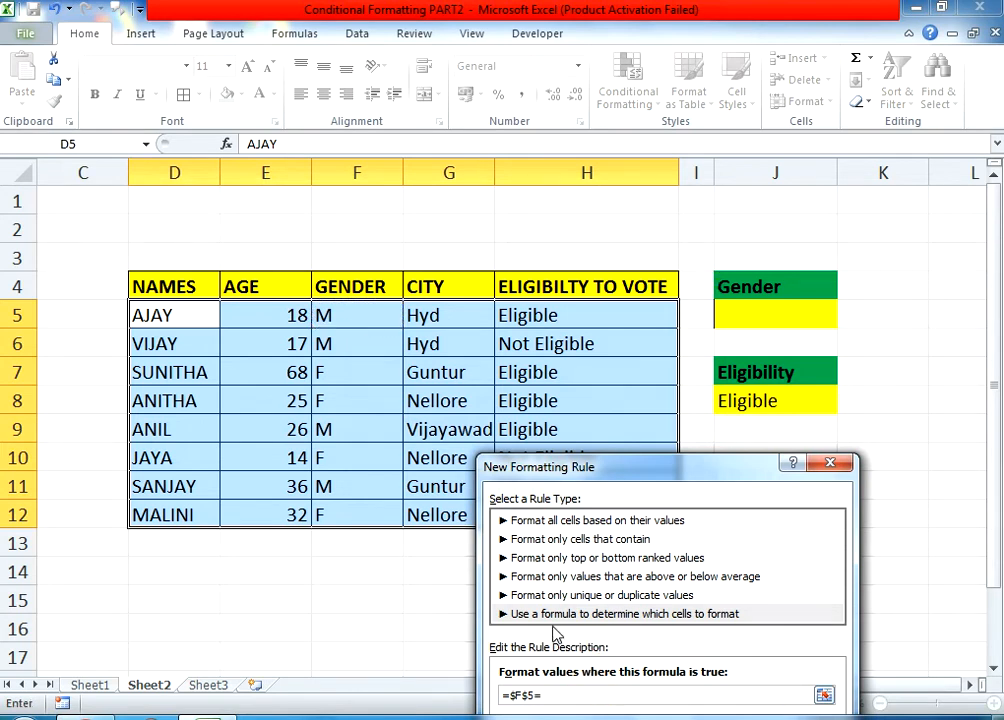
left_click(756, 311)
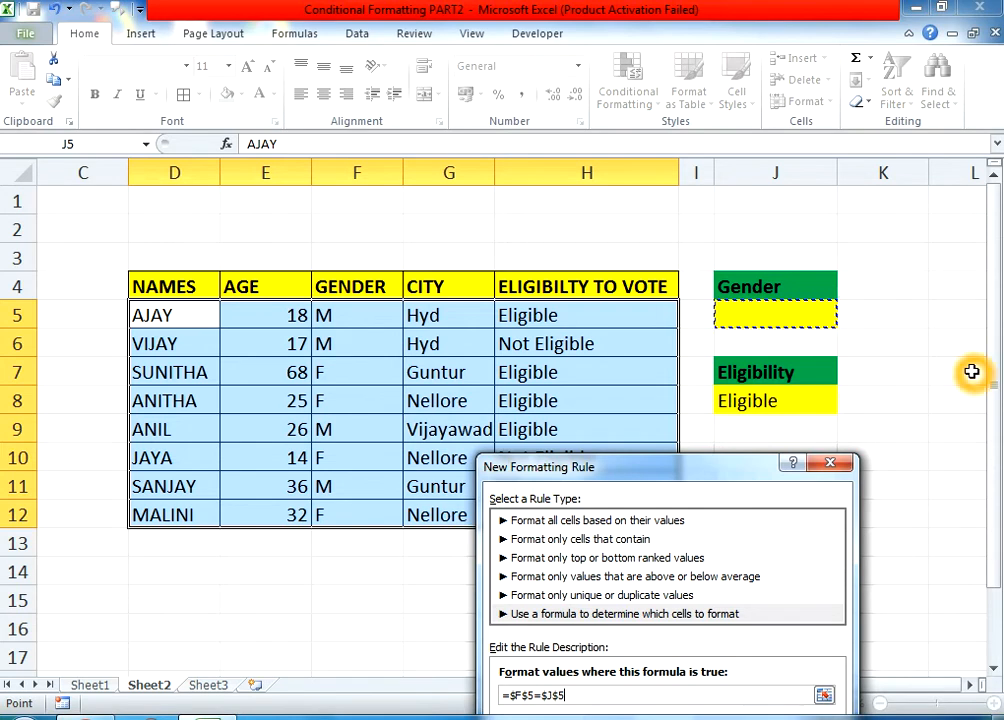
left_click(528, 697)
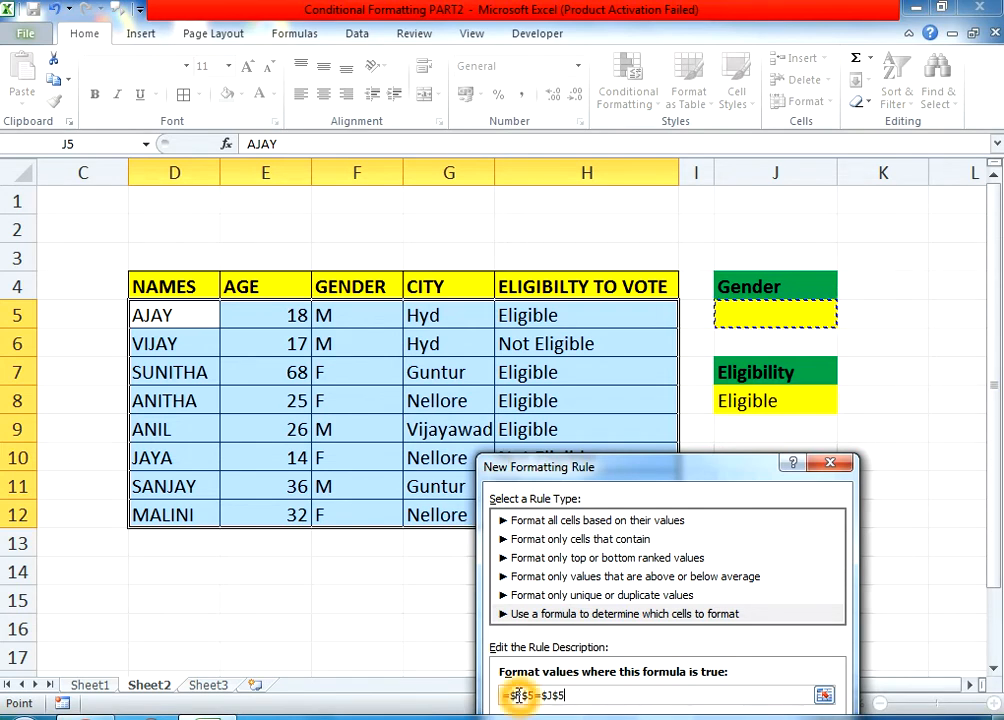
left_click(524, 694)
left_click(839, 659)
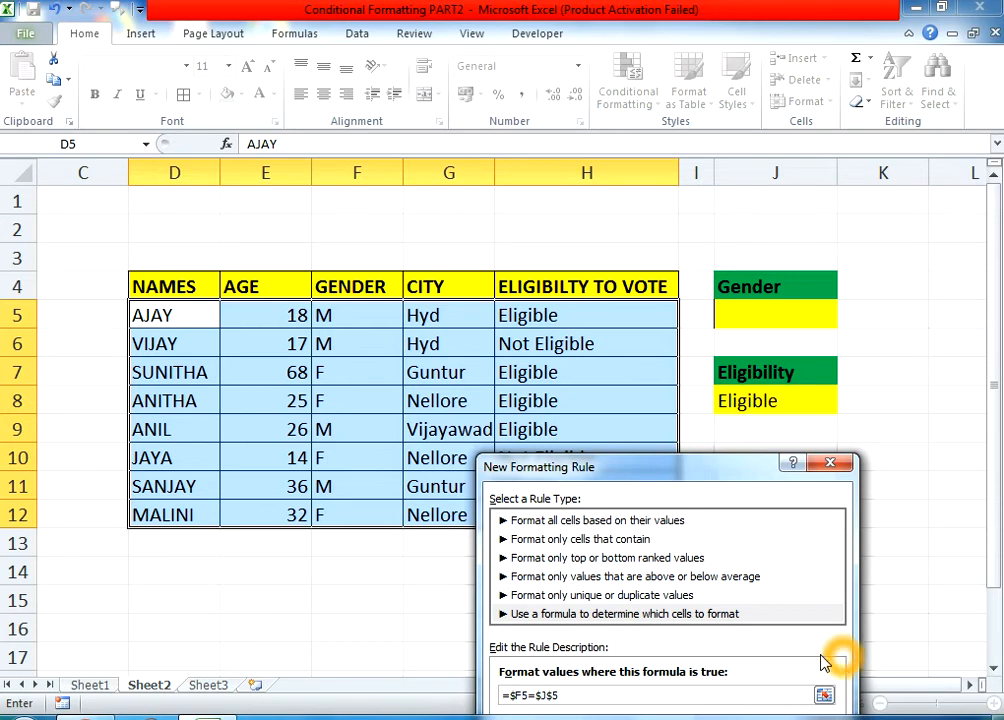
left_click(597, 694)
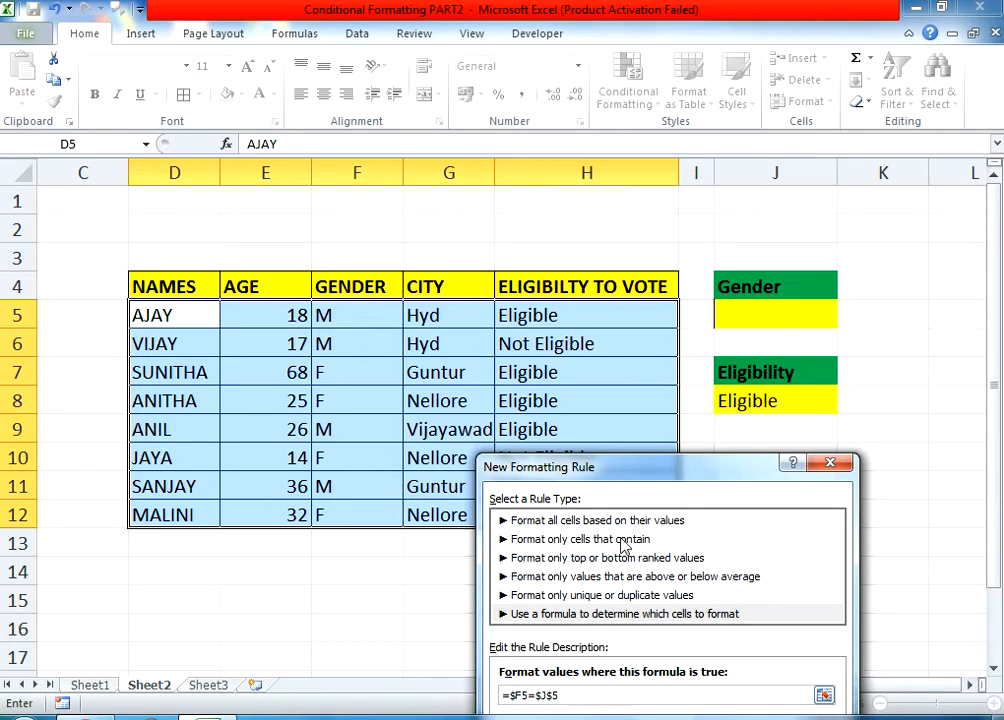
Give the gender rule a light green fill from the standard colours and apply the rule to the table rows.
left_click_drag(653, 482, 678, 339)
left_click(822, 614)
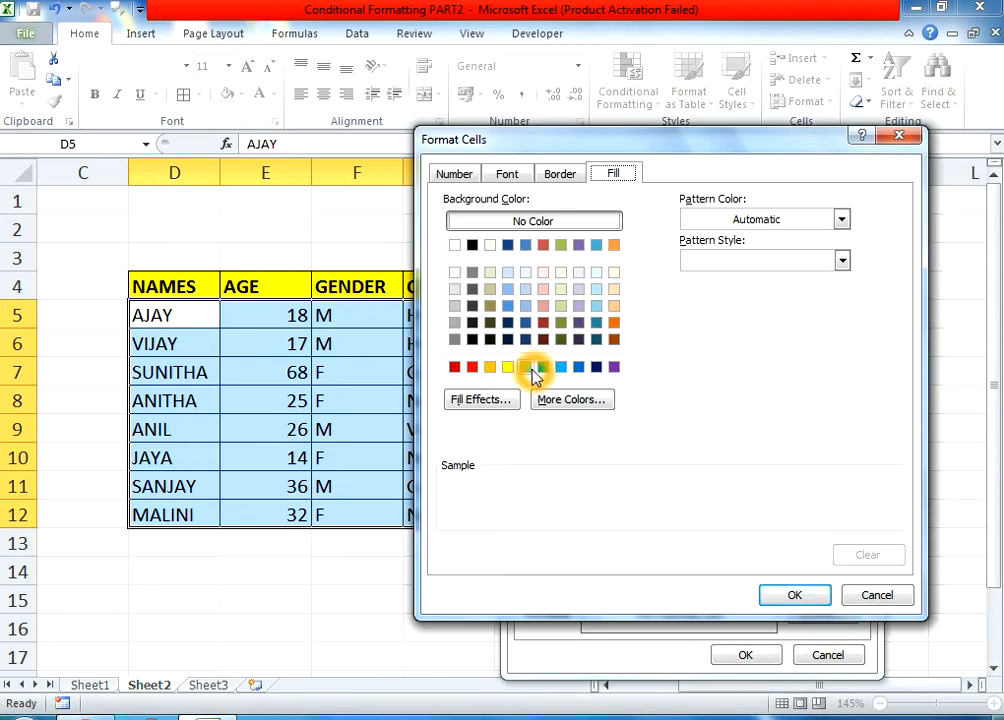
left_click(525, 368)
left_click(794, 595)
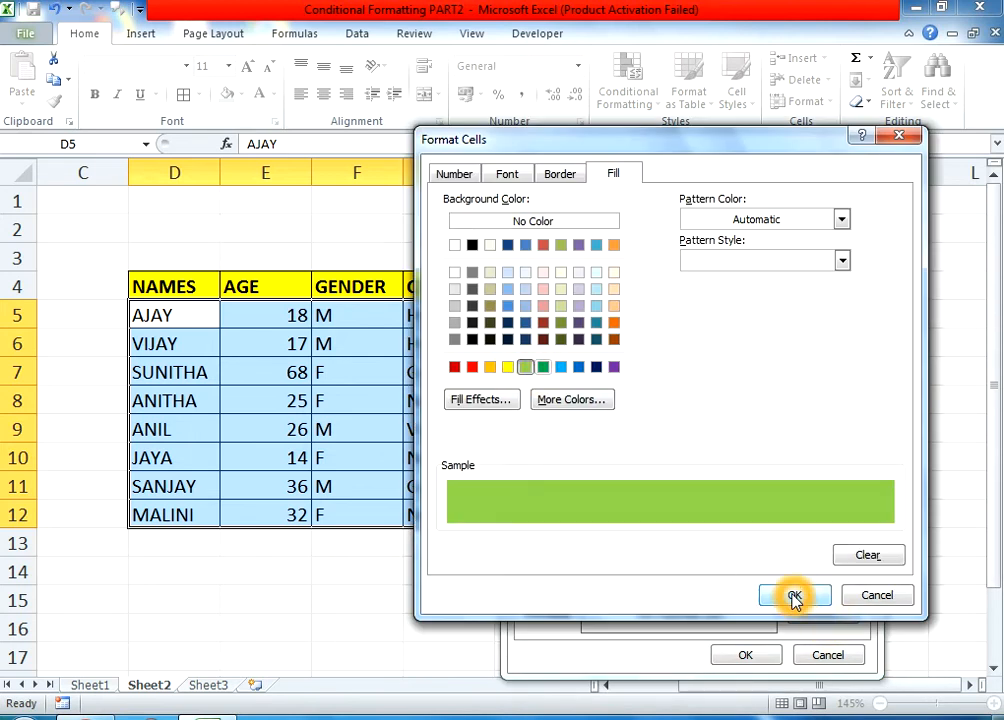
left_click(760, 656)
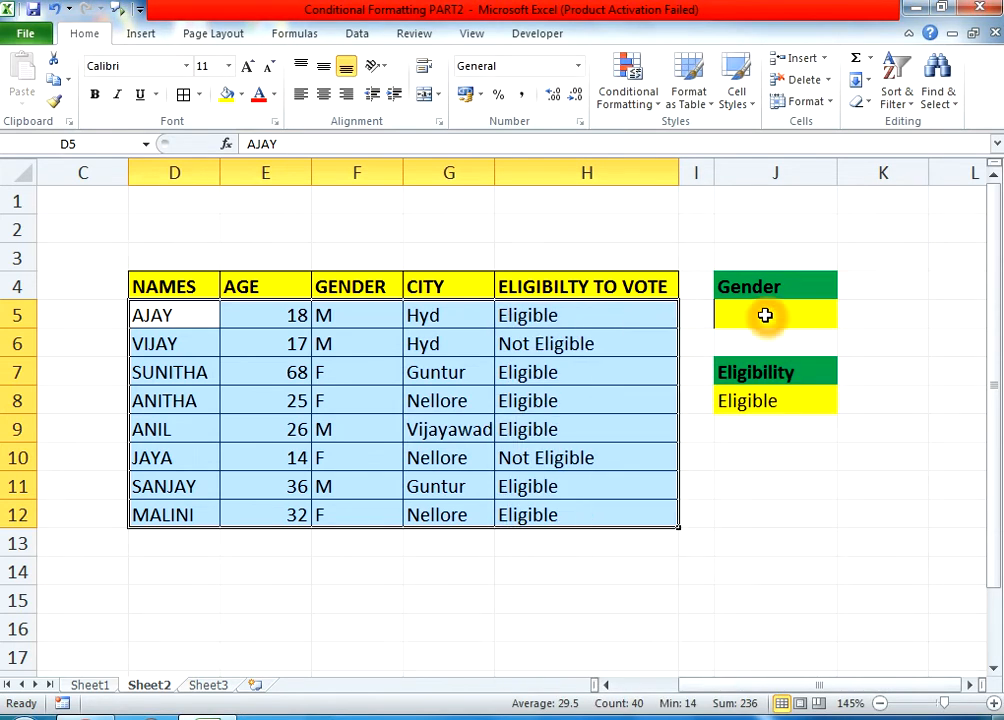
Test the gender rule by entering M, F and L in turn in the Gender criterion cell J5, and clear the cell.
left_click(765, 315)
type("M")
key("Return")
key("Up")
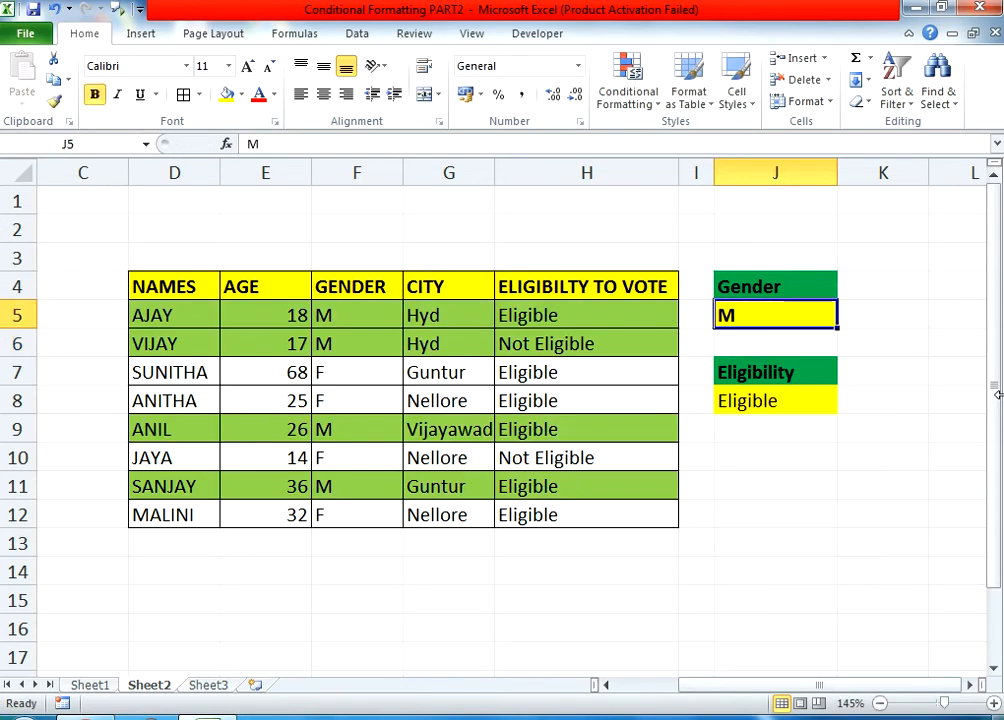
type("F")
key("Return")
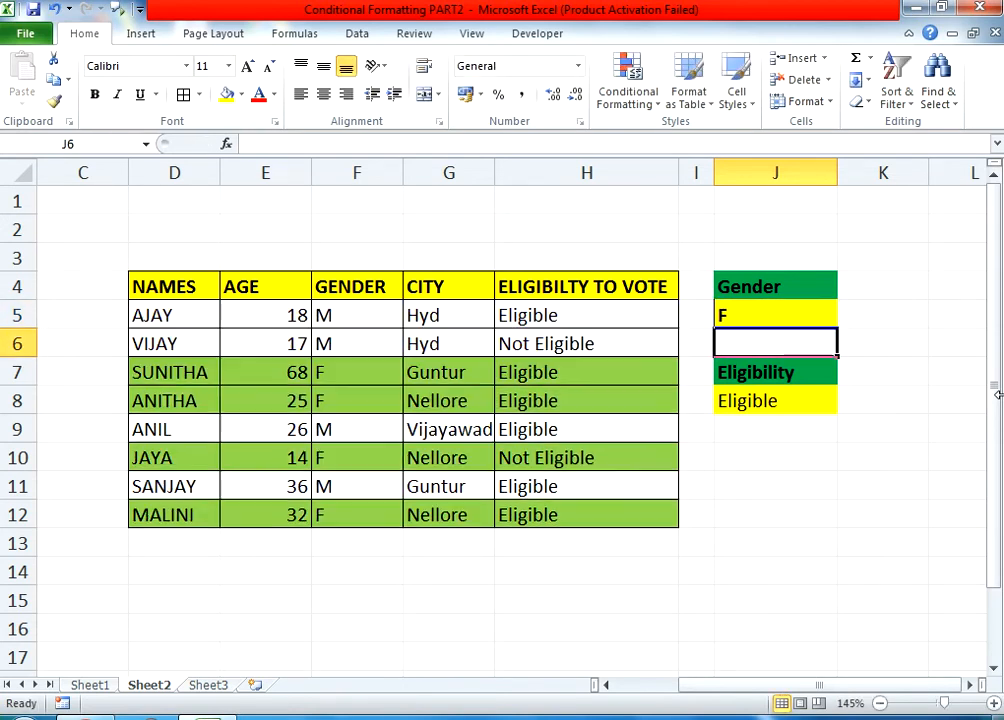
key("Up")
type("L")
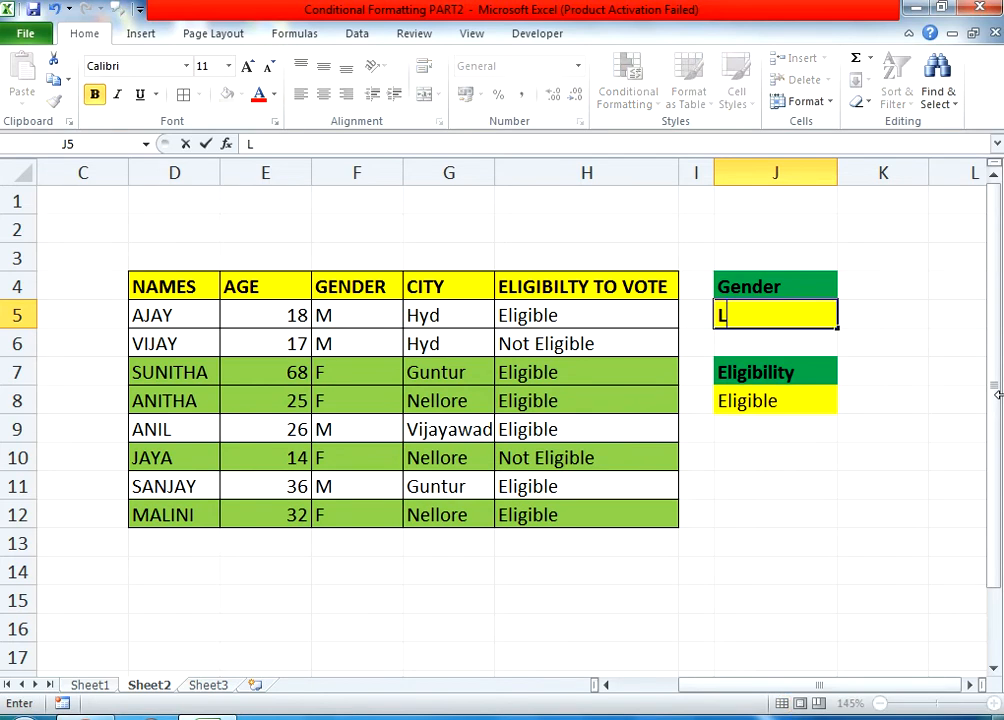
key("Return")
key("Up")
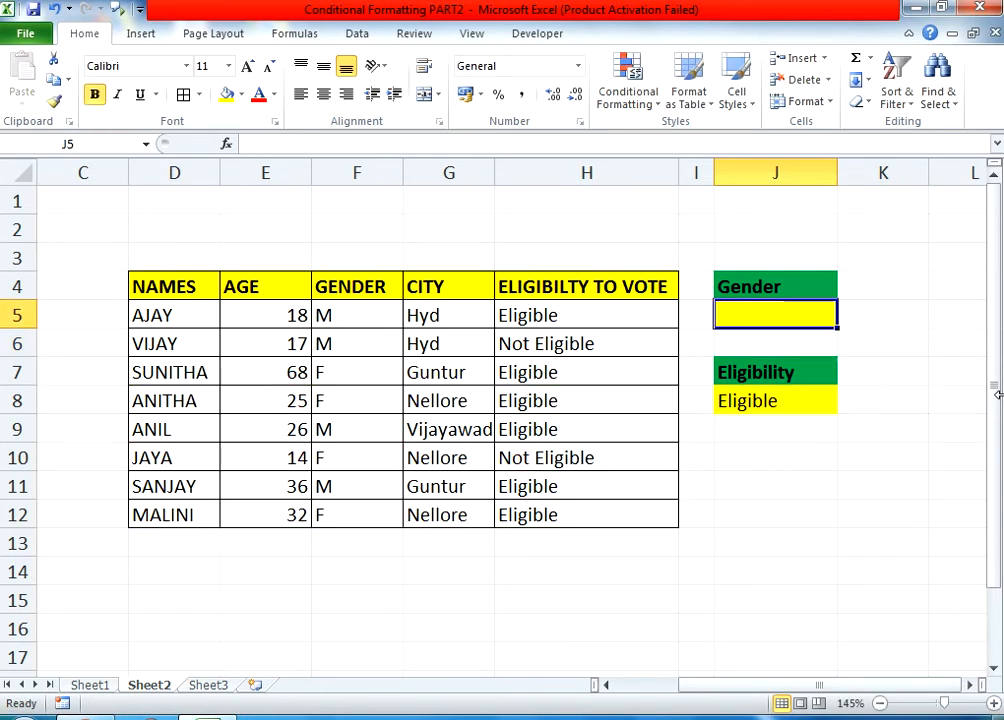
Enter M again and then F in the Gender criterion cell J5 to recheck the row highlighting.
left_click(306, 314)
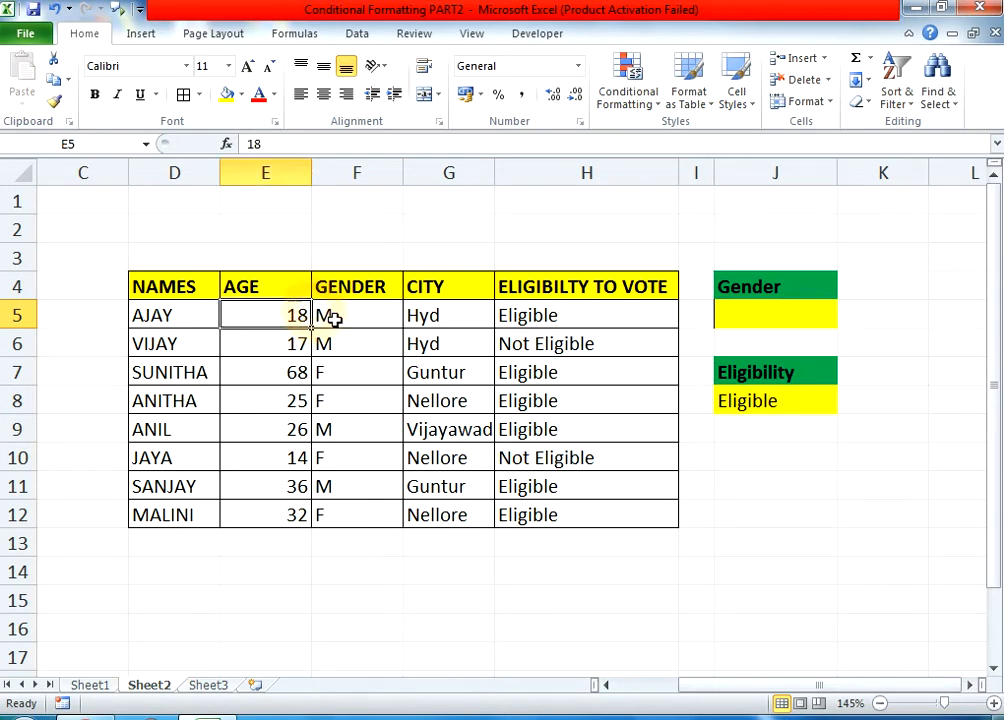
left_click(332, 318)
left_click(779, 319)
left_click(779, 319)
type("M")
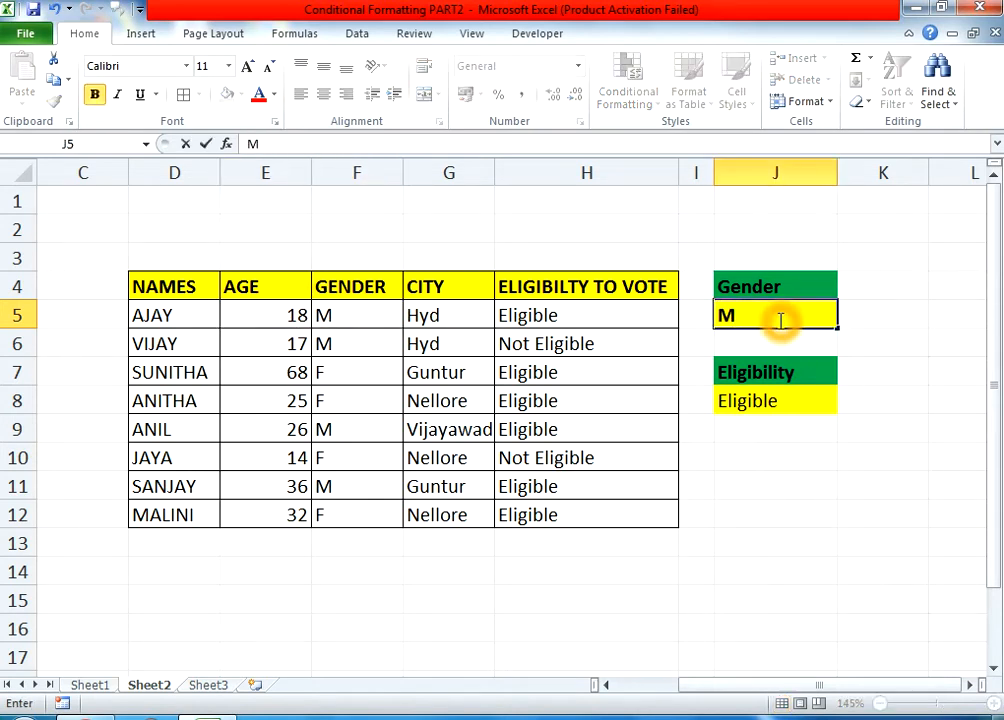
key("Return")
left_click(779, 319)
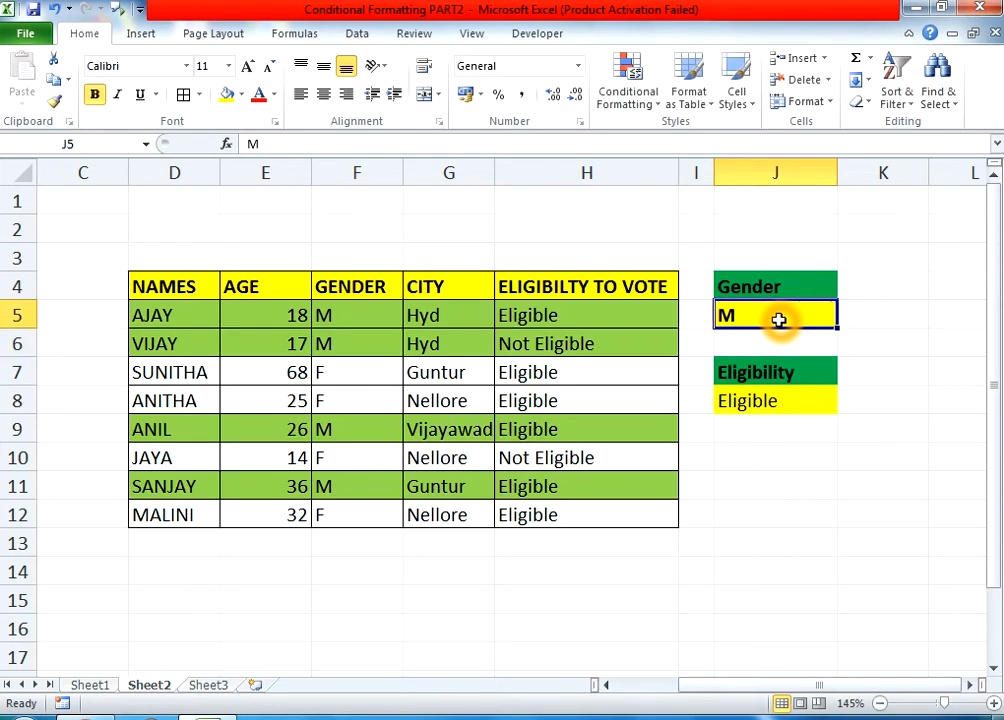
type("F")
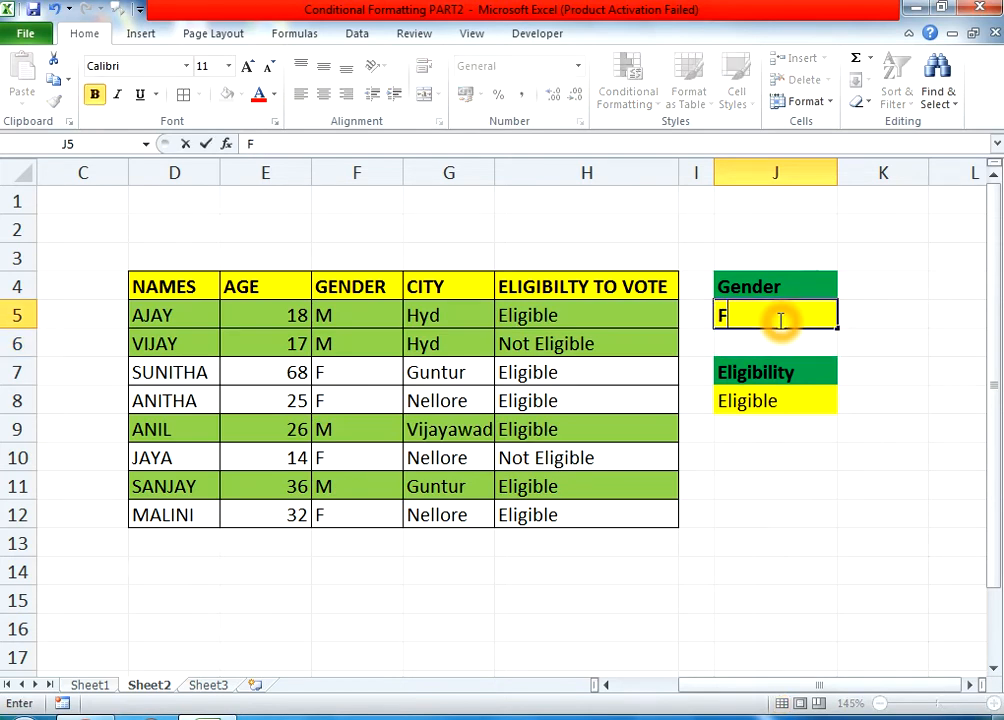
key("Return")
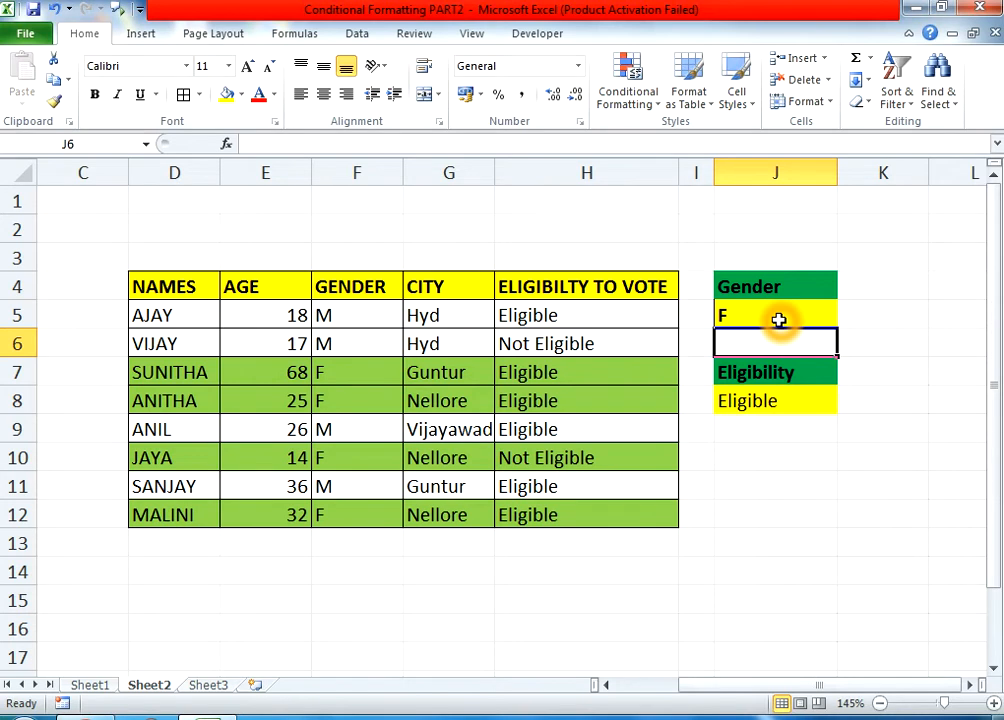
left_click(779, 319)
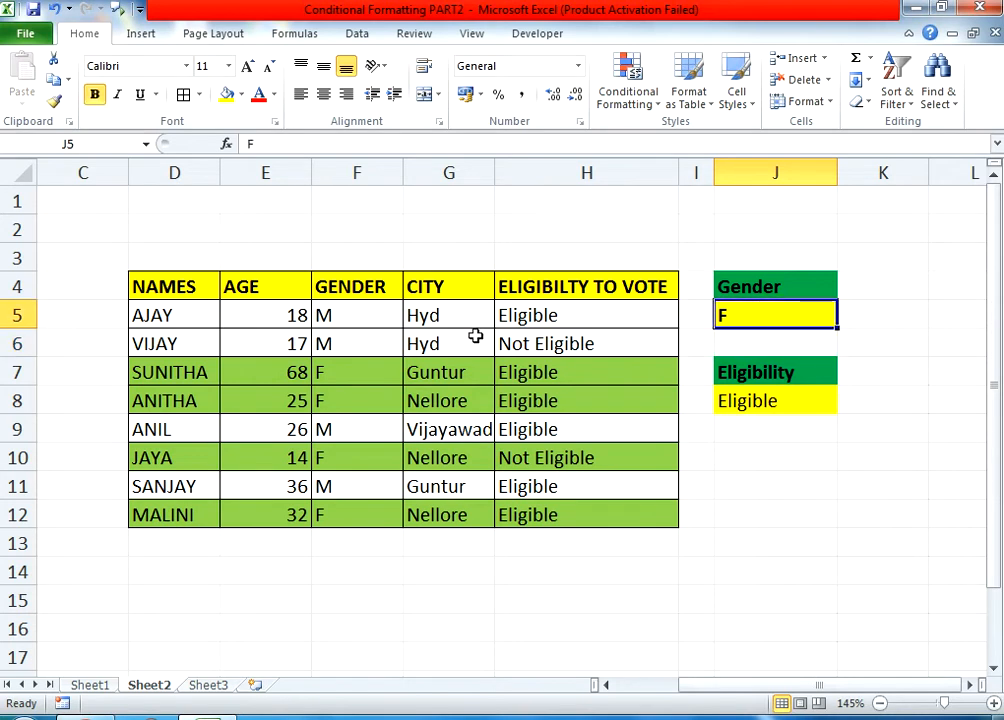
Select the GENDER values F5:F12 for comparison, and empty the Gender criterion cell J5.
left_click_drag(330, 314, 347, 513)
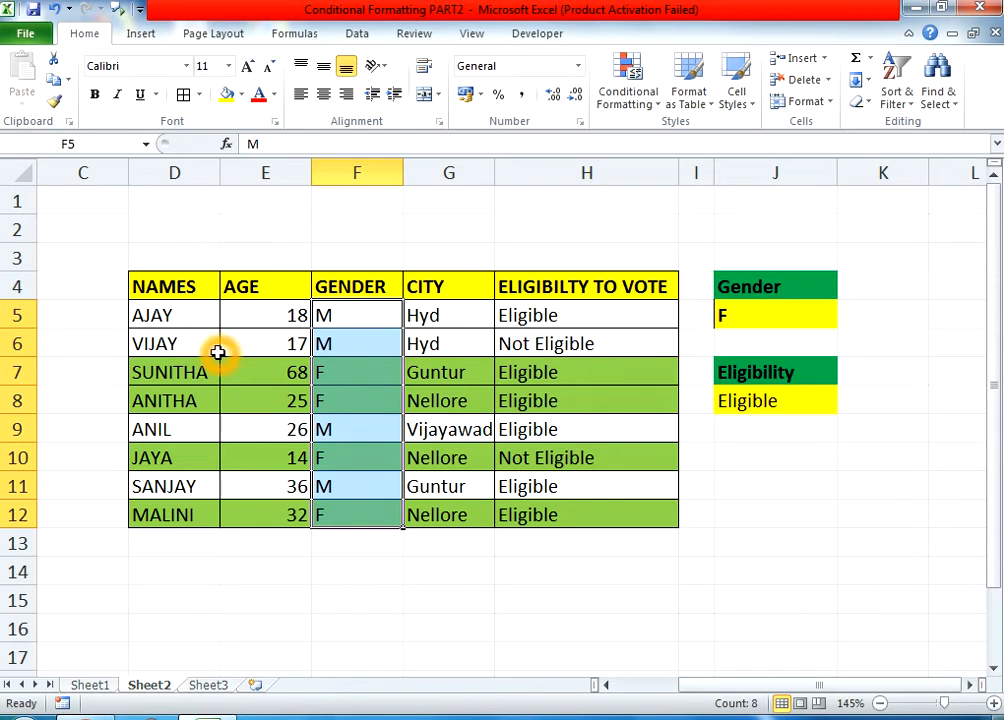
left_click(719, 316)
key("Delete")
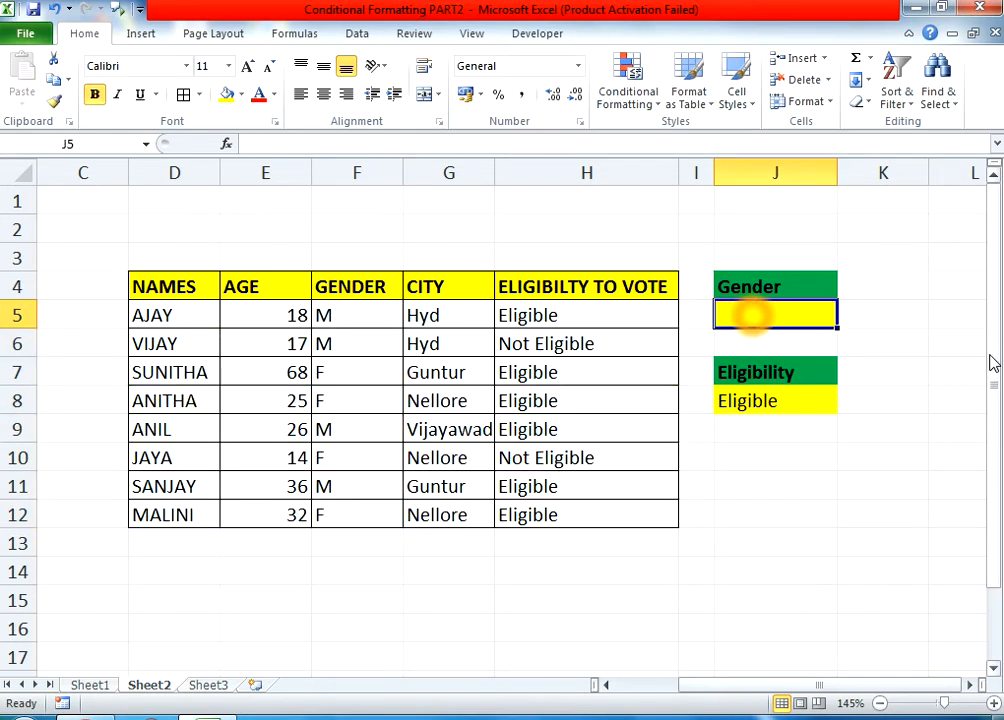
Set the Eligibility criterion cell J8 to No Selection.
key("Down")
key("Down")
key("Down")
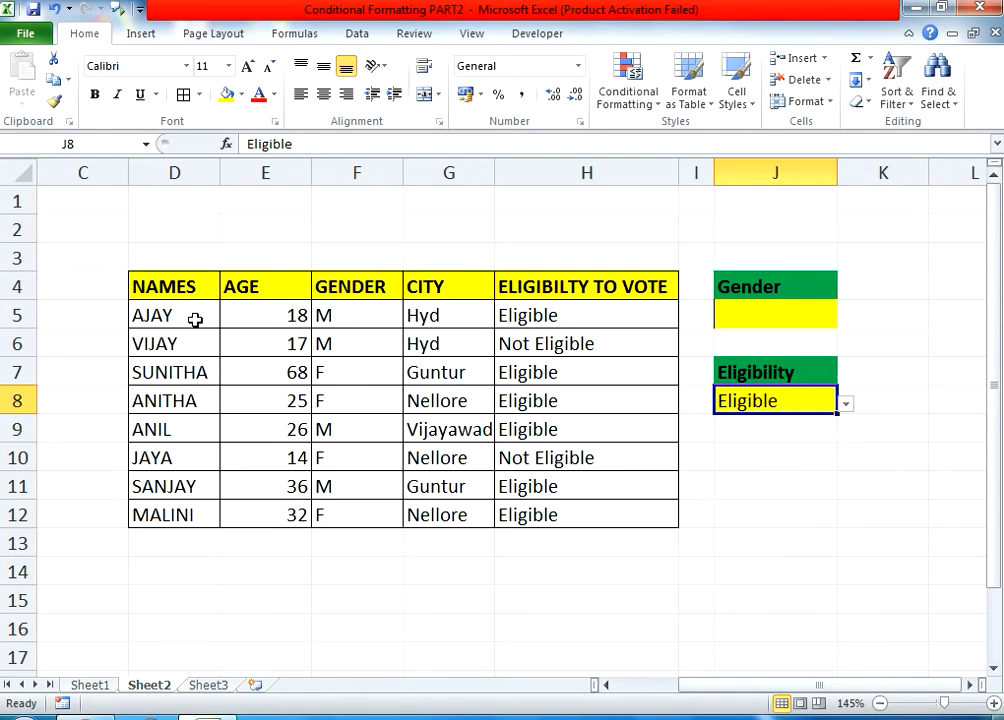
left_click(846, 404)
left_click(764, 426)
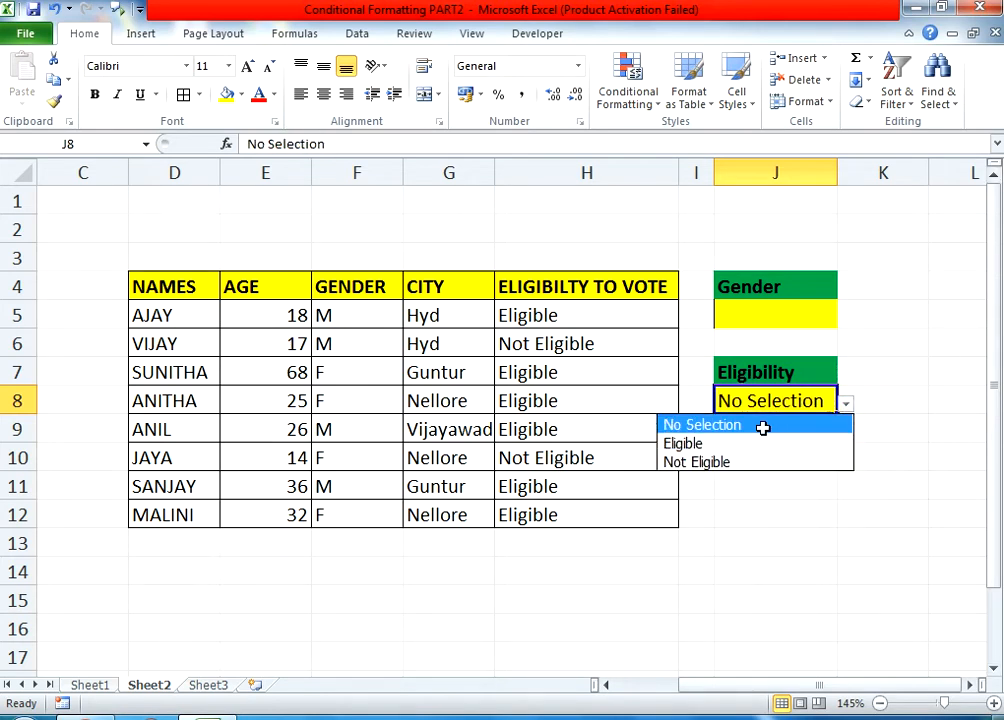
left_click(846, 404)
left_click(796, 425)
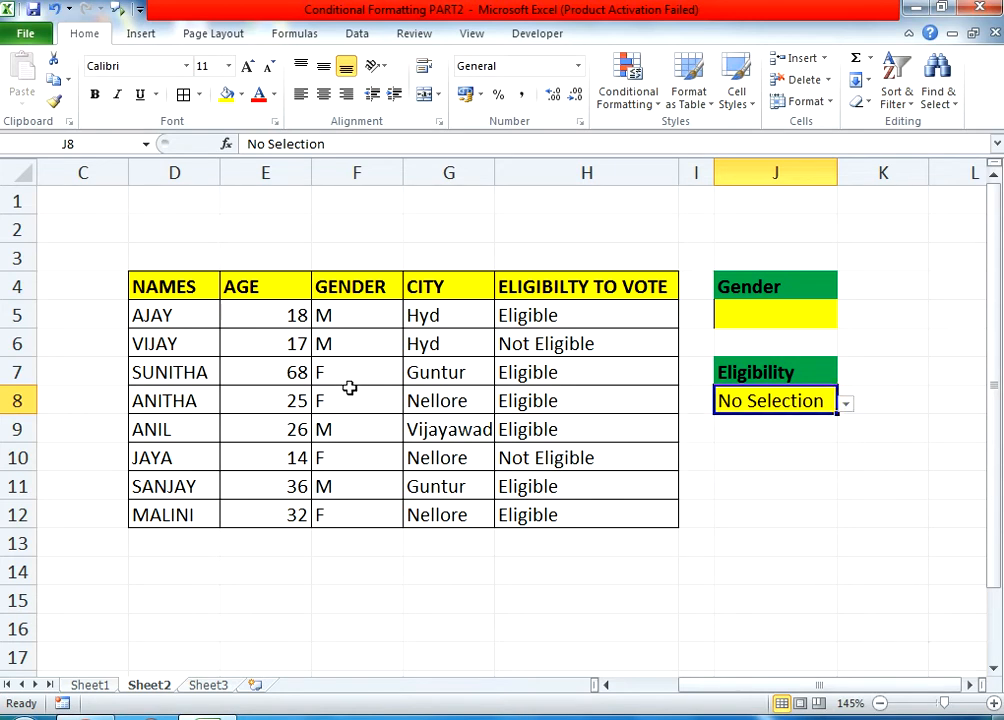
left_click_drag(190, 316, 580, 493)
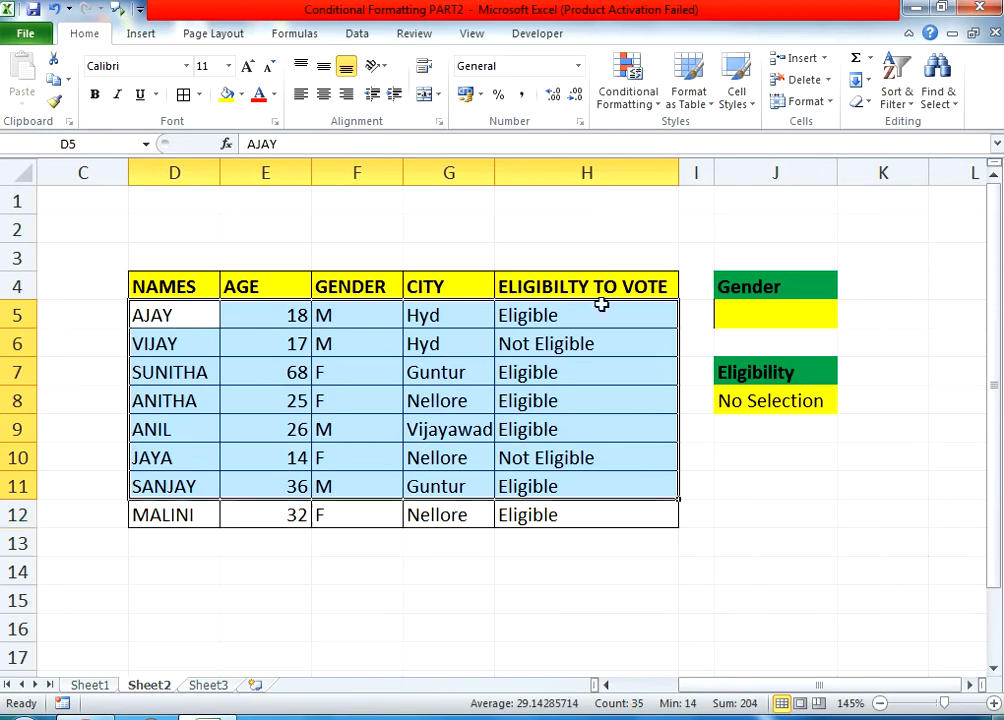
left_click(632, 95)
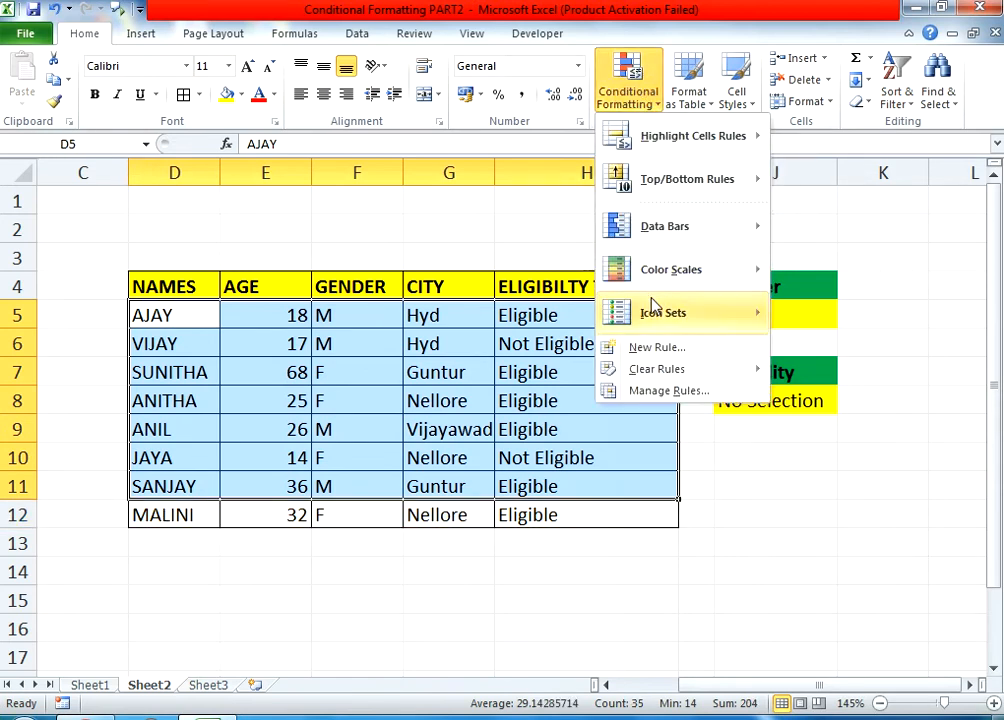
left_click(648, 350)
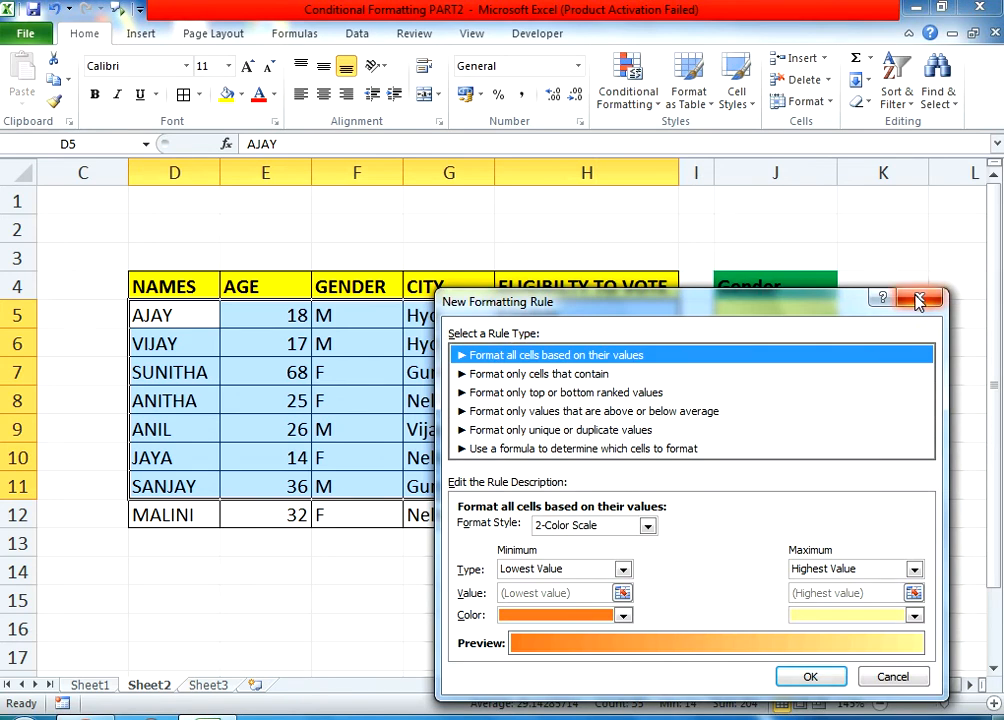
left_click(893, 677)
Select the data rows D5:H12 and start a new conditional formatting rule that uses a formula to determine which cells to format.
left_click_drag(187, 315, 616, 514)
left_click(630, 97)
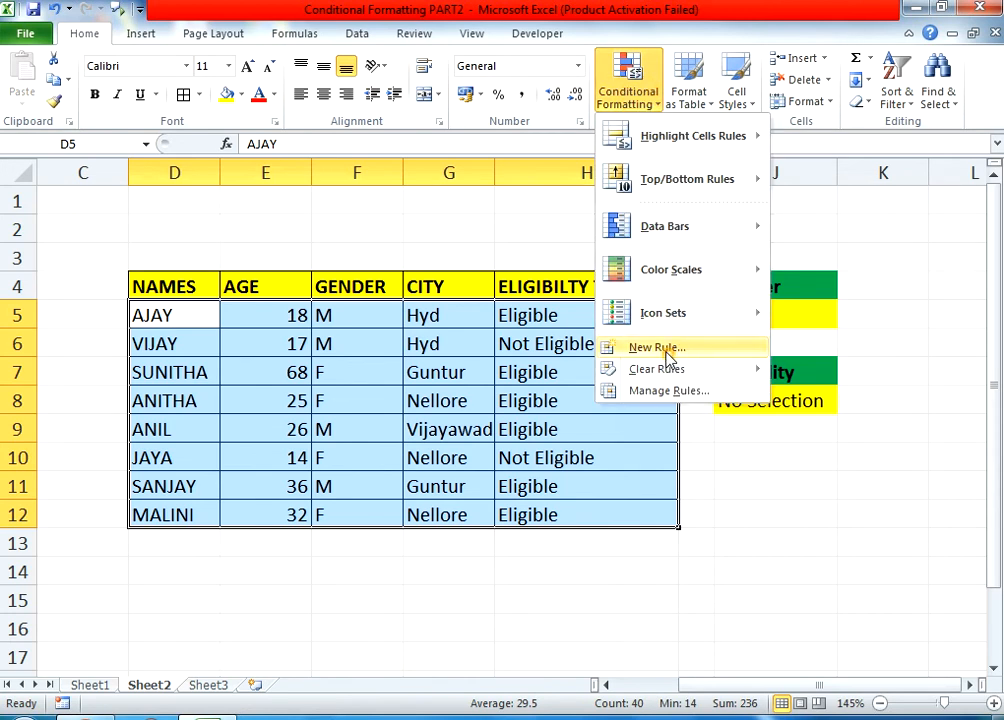
left_click(666, 350)
left_click(535, 449)
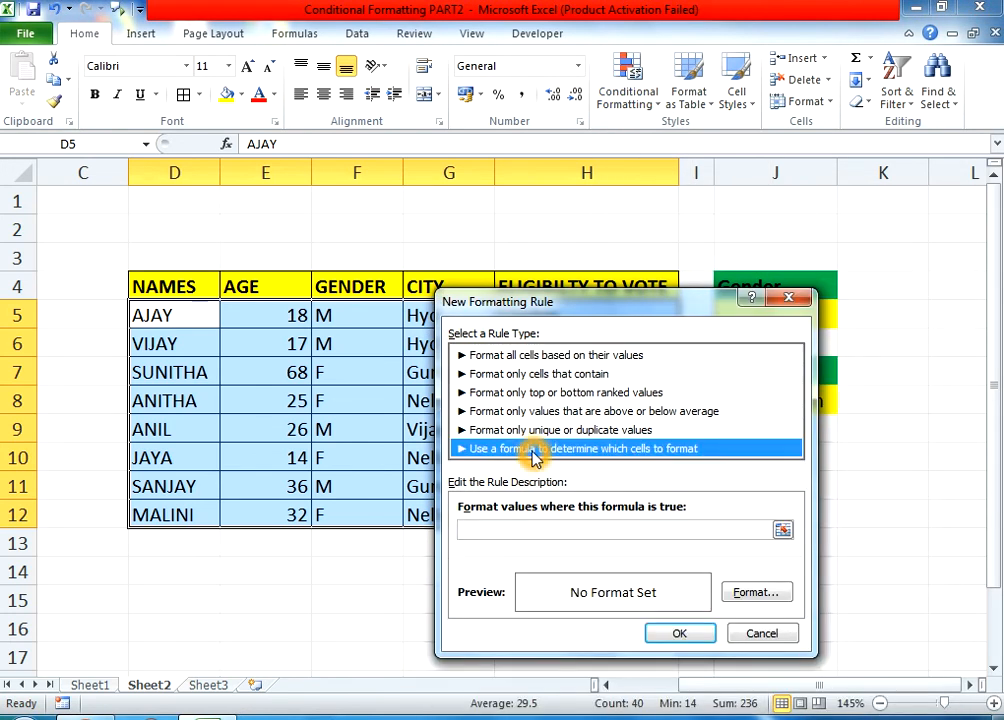
Enter the rule formula =$H5=$J$8, comparing each row's voting eligibility with the Eligibility criterion cell.
left_click(544, 528)
type("=")
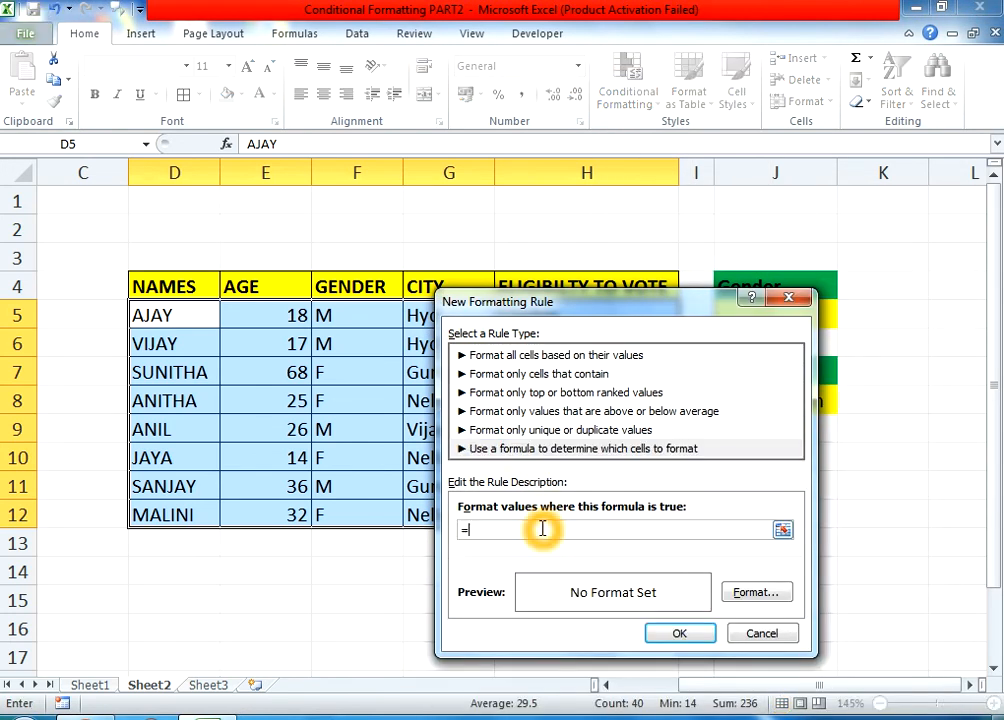
left_click_drag(569, 292, 463, 424)
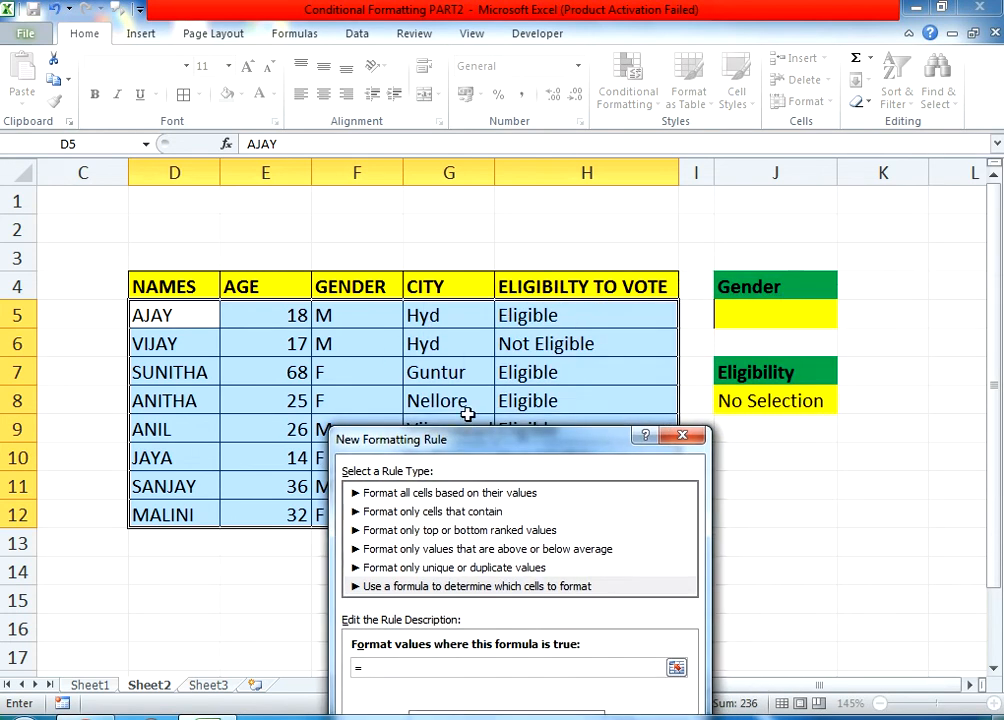
left_click(582, 315)
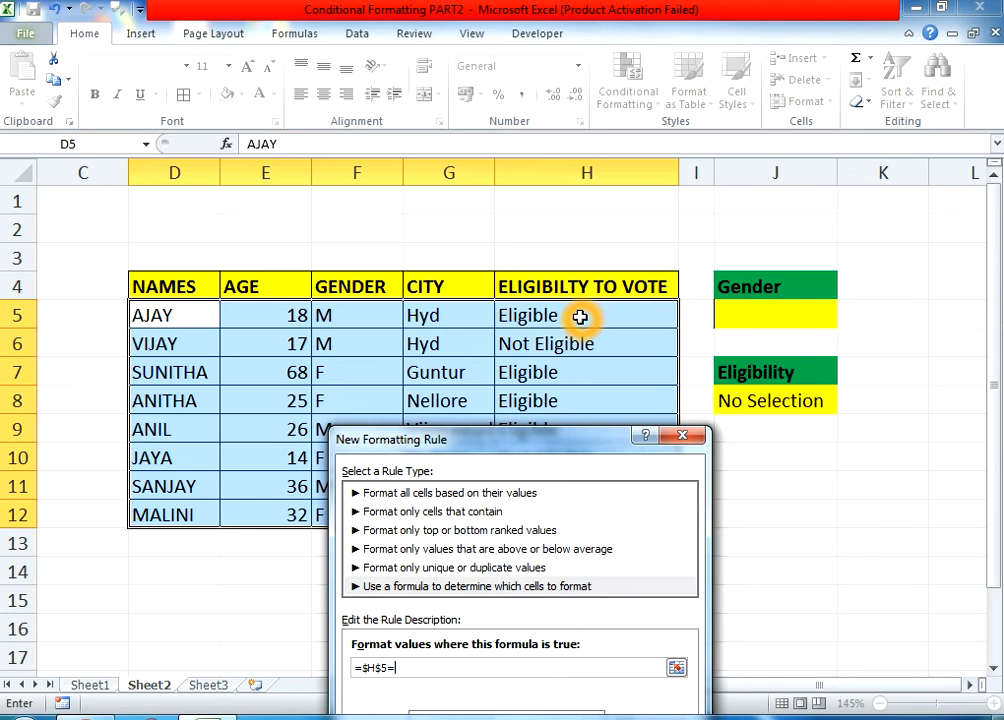
left_click(724, 404)
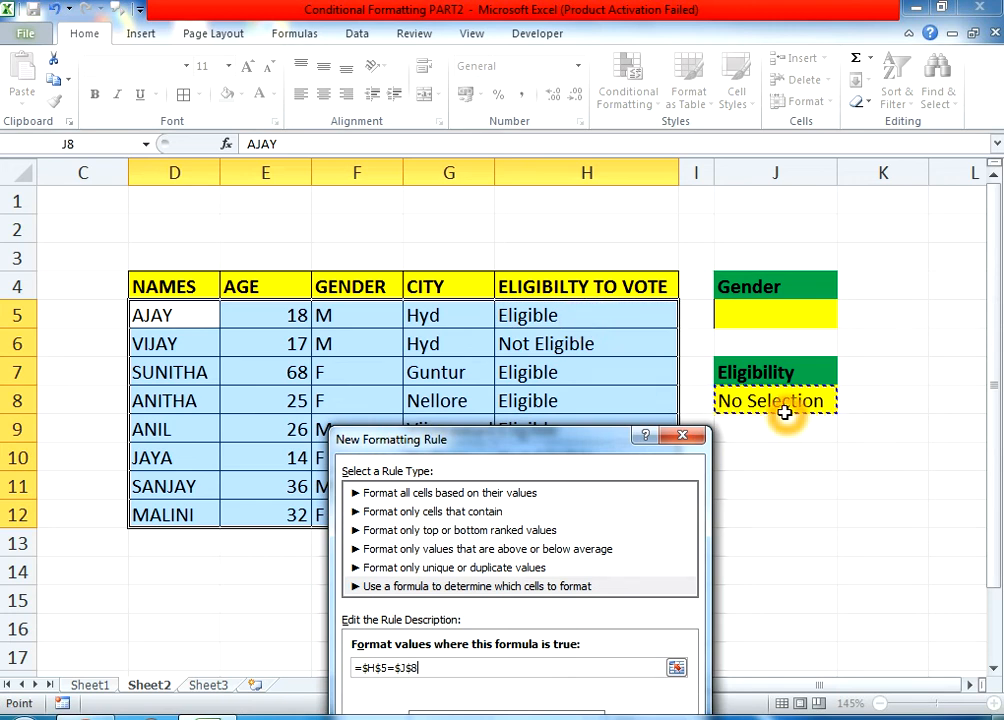
left_click(376, 667)
key("BackSpace")
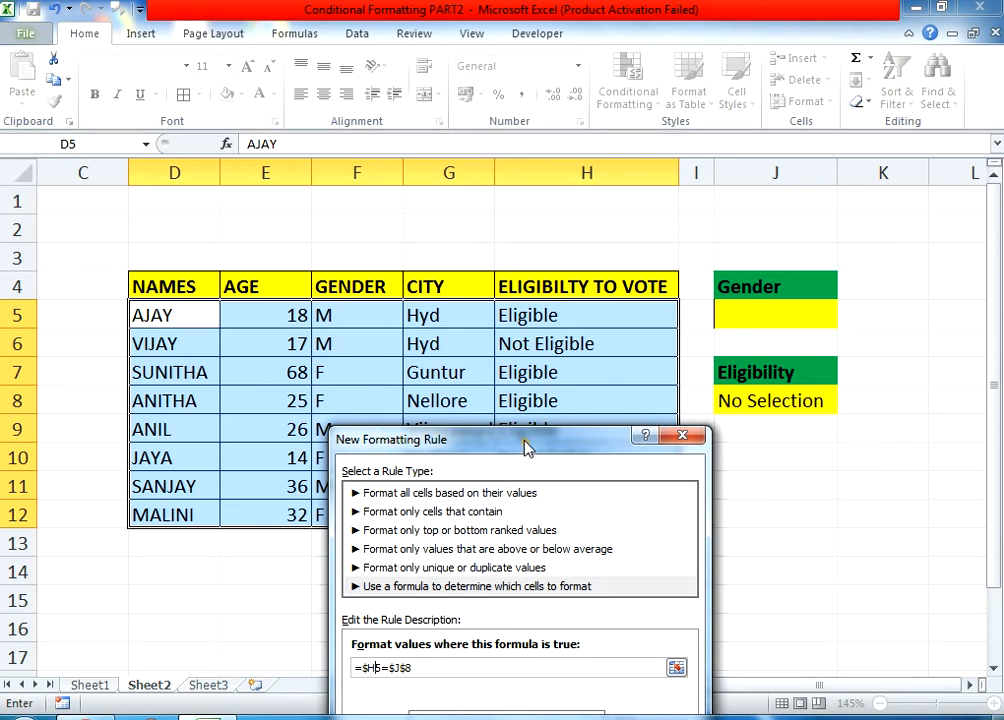
left_click_drag(522, 440, 424, 50)
left_click(272, 280)
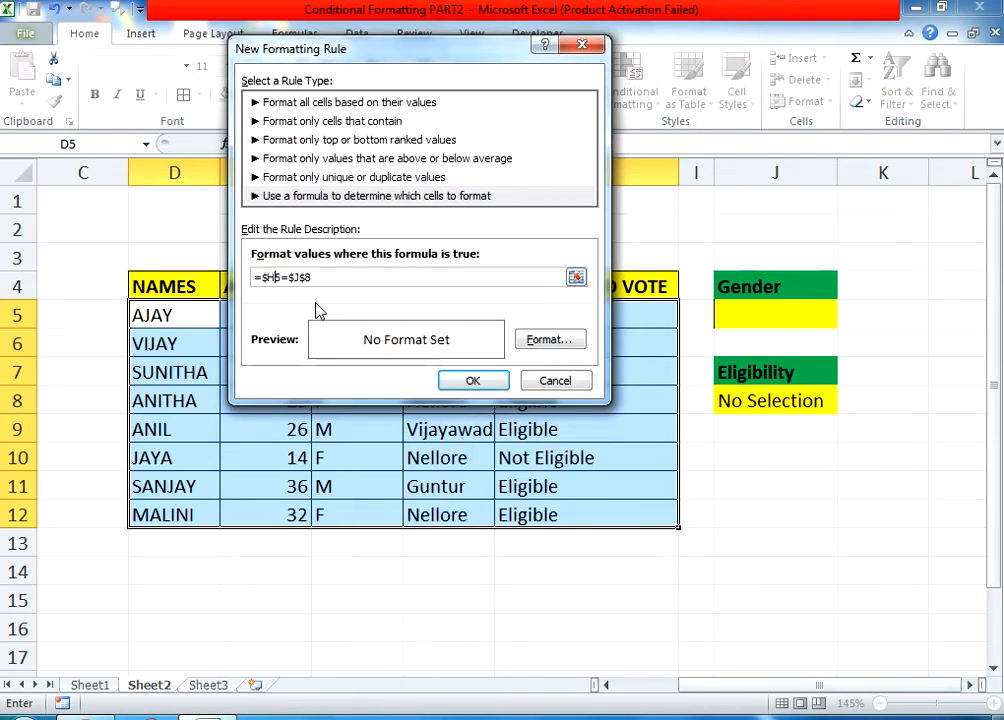
Give the eligibility rule an orange fill and apply the rule to the table rows.
left_click(540, 341)
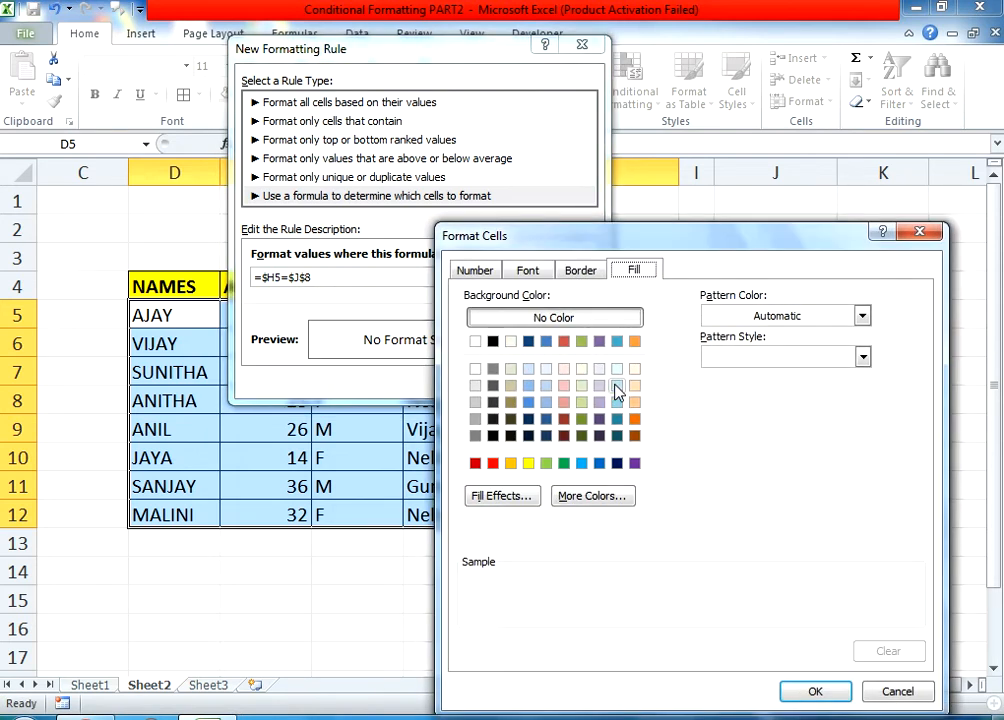
left_click(634, 341)
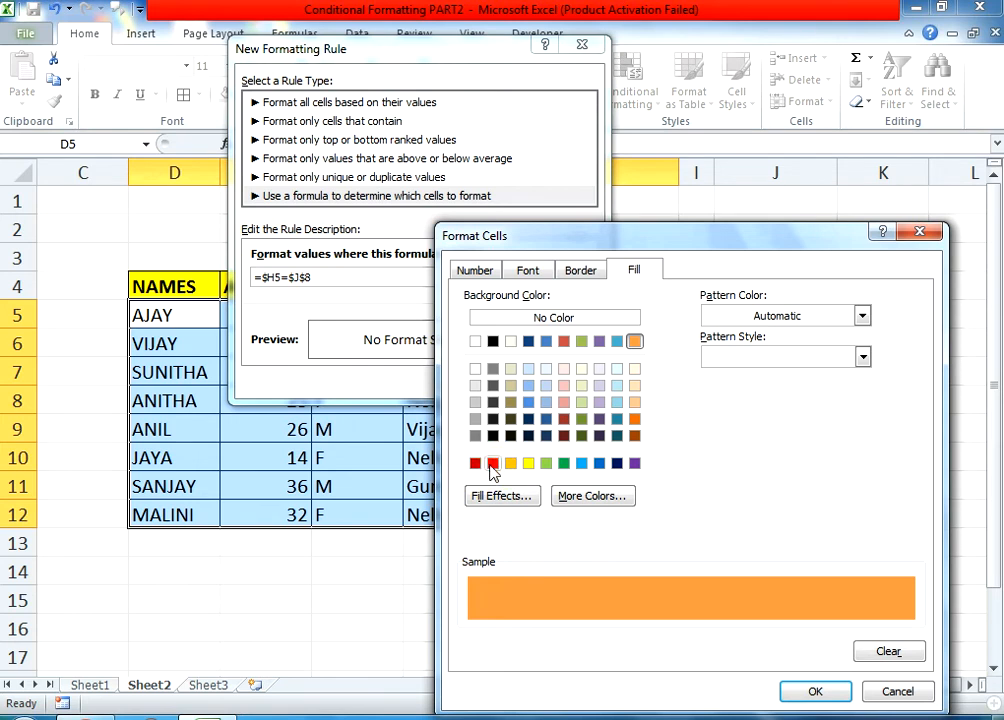
left_click(815, 691)
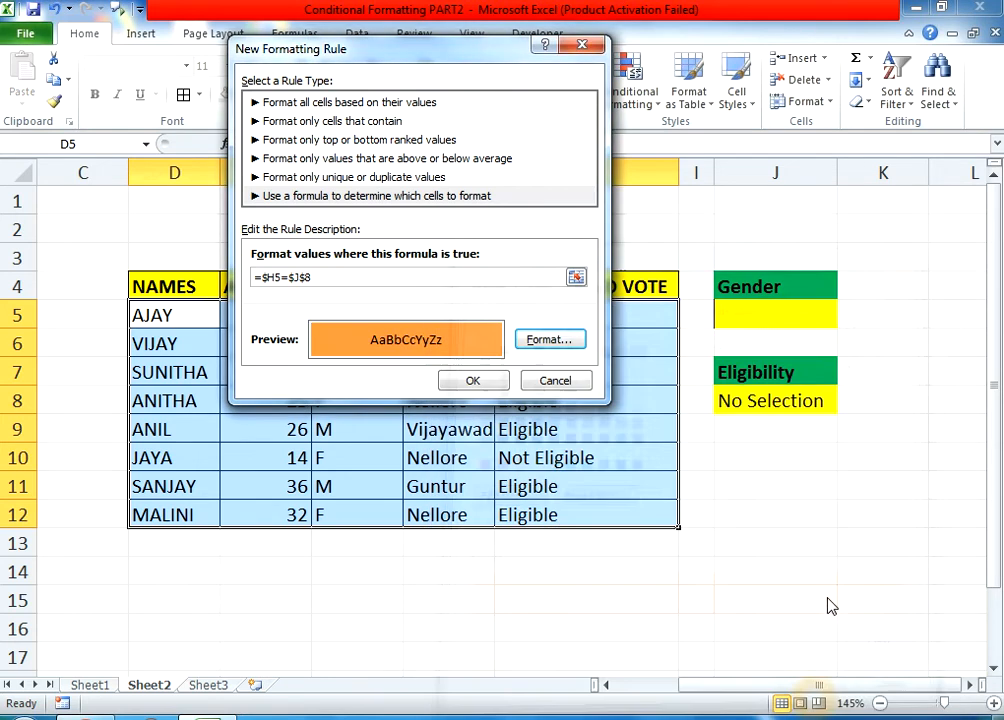
left_click(476, 380)
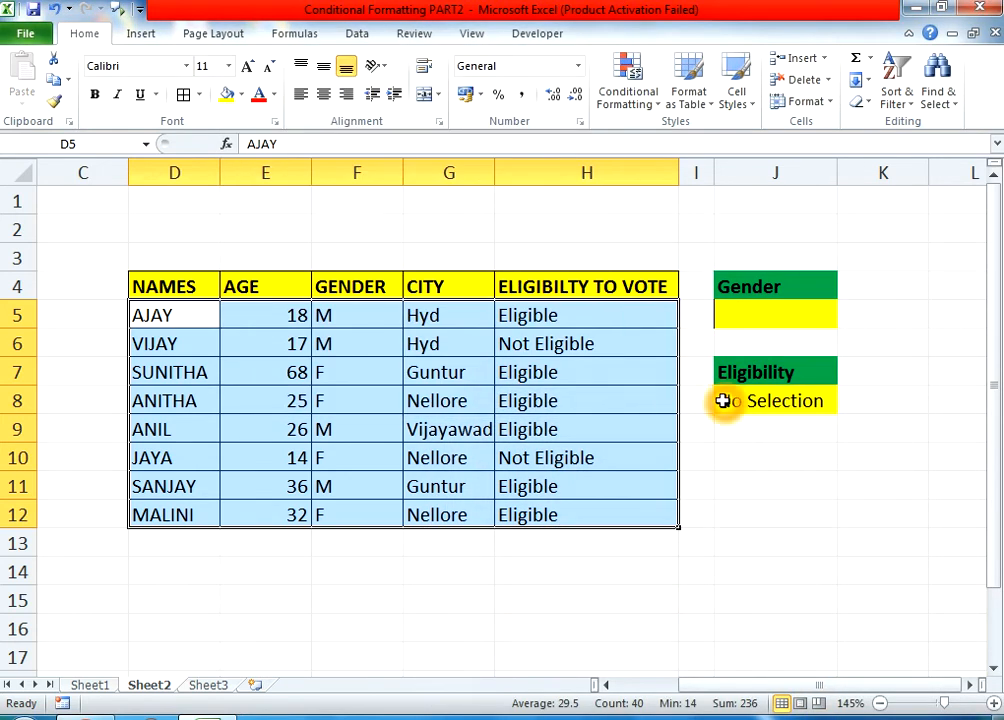
Test the eligibility rule by switching the Eligibility criterion cell J8 between Eligible and Not Eligible.
left_click(726, 401)
left_click(846, 404)
left_click(782, 446)
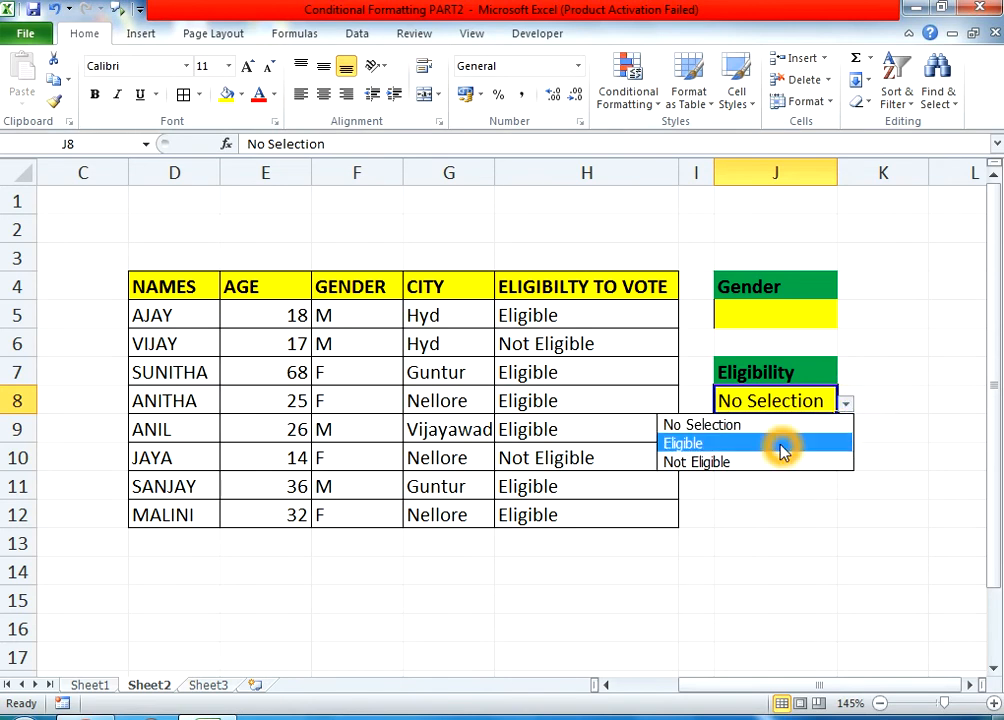
left_click(846, 404)
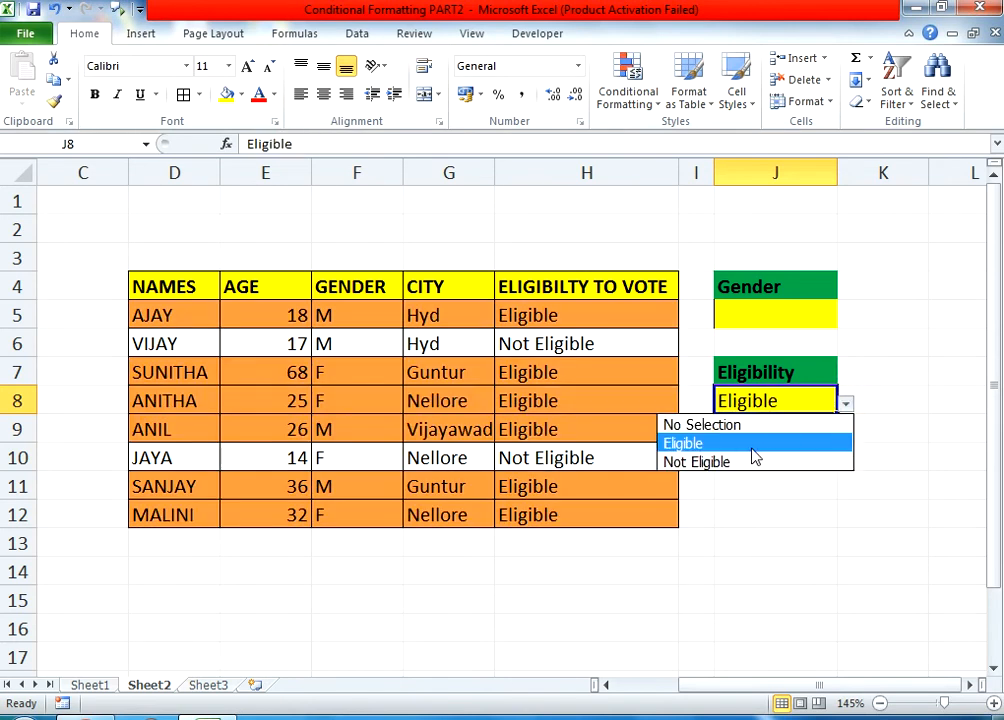
left_click(724, 464)
left_click(846, 405)
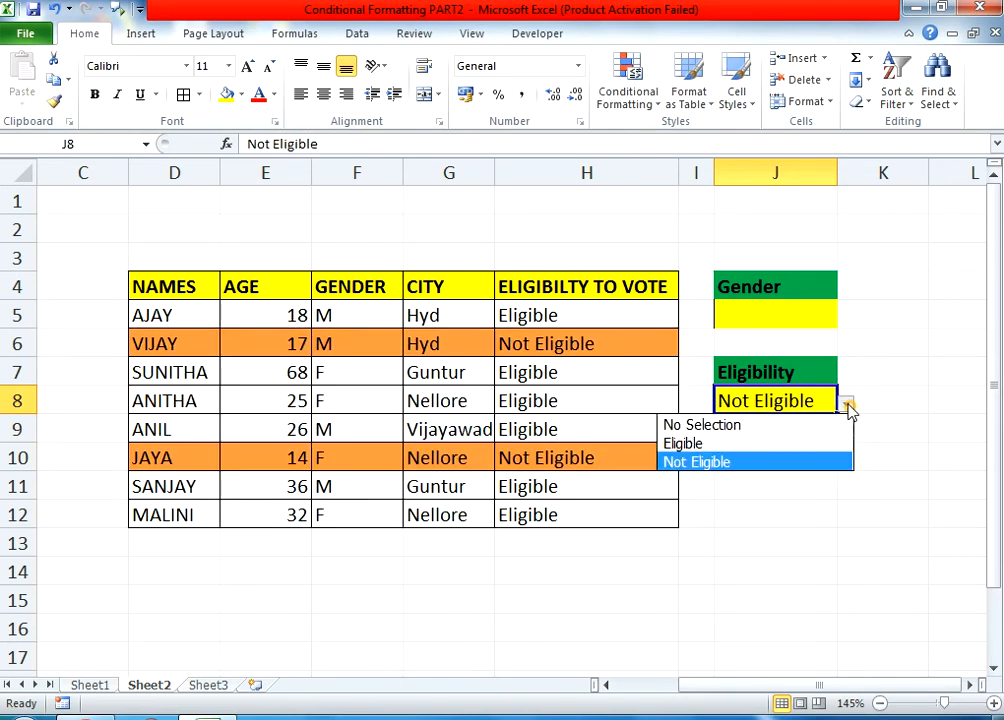
left_click(727, 442)
left_click(848, 405)
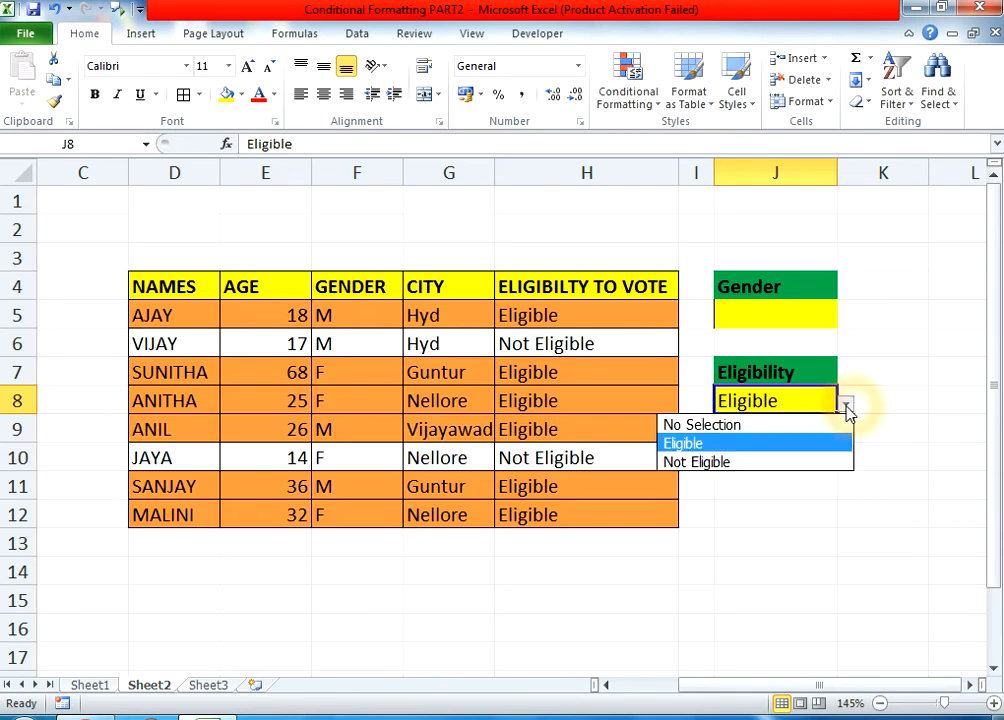
left_click(758, 463)
Reset the Eligibility criterion cell J8 to No Selection.
left_click(855, 407)
left_click(790, 403)
left_click(854, 403)
left_click(829, 403)
left_click(847, 404)
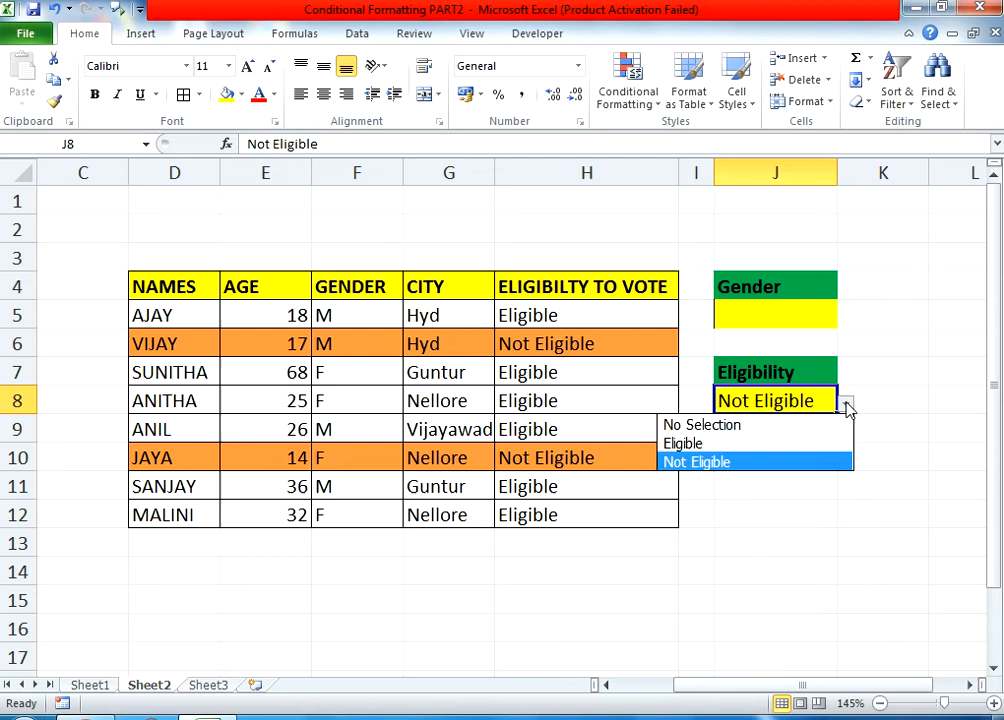
left_click(722, 426)
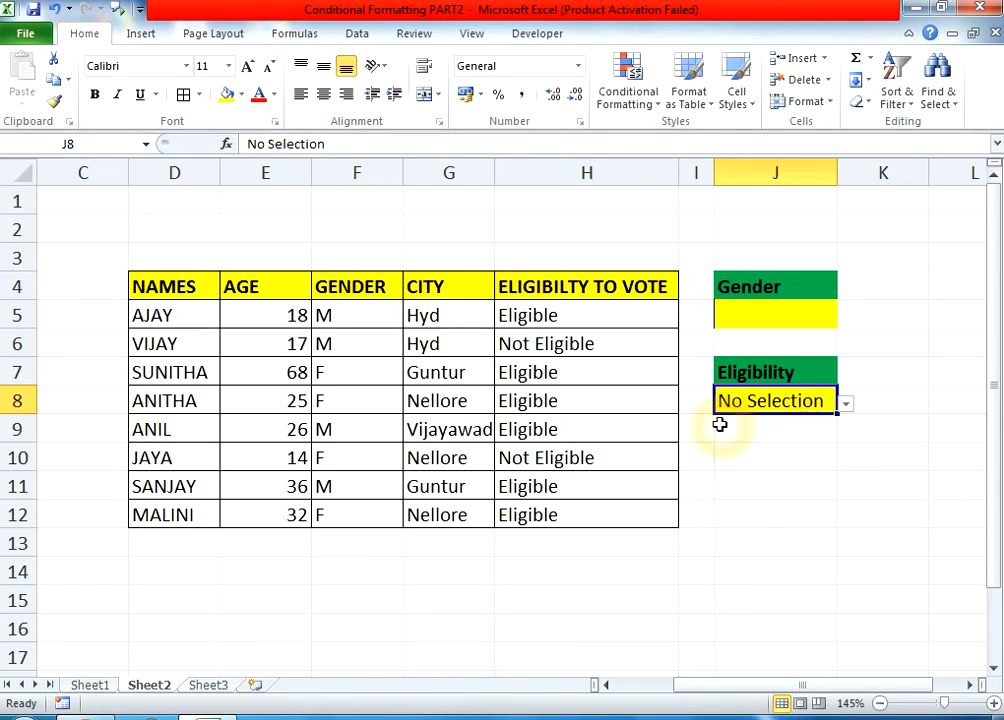
Copy the Columns heading and its selection cell, H8:H9 on Sheet1, and paste them at J10 on Sheet2.
left_click(766, 455)
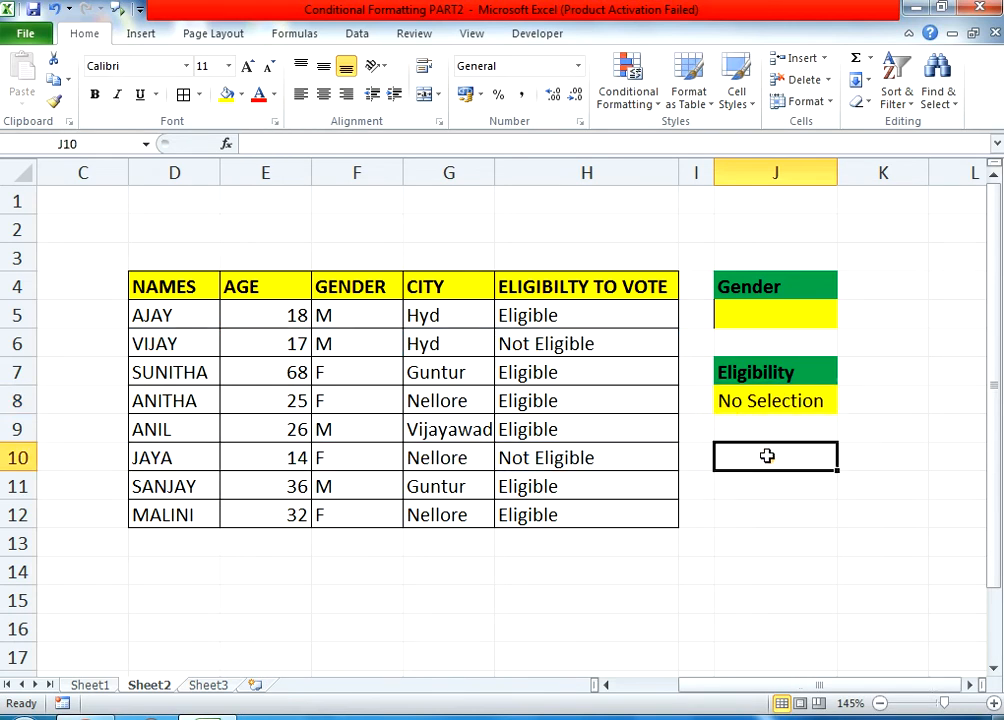
left_click(88, 686)
left_click_drag(866, 404, 851, 429)
key("ctrl+c")
key("ctrl+space")
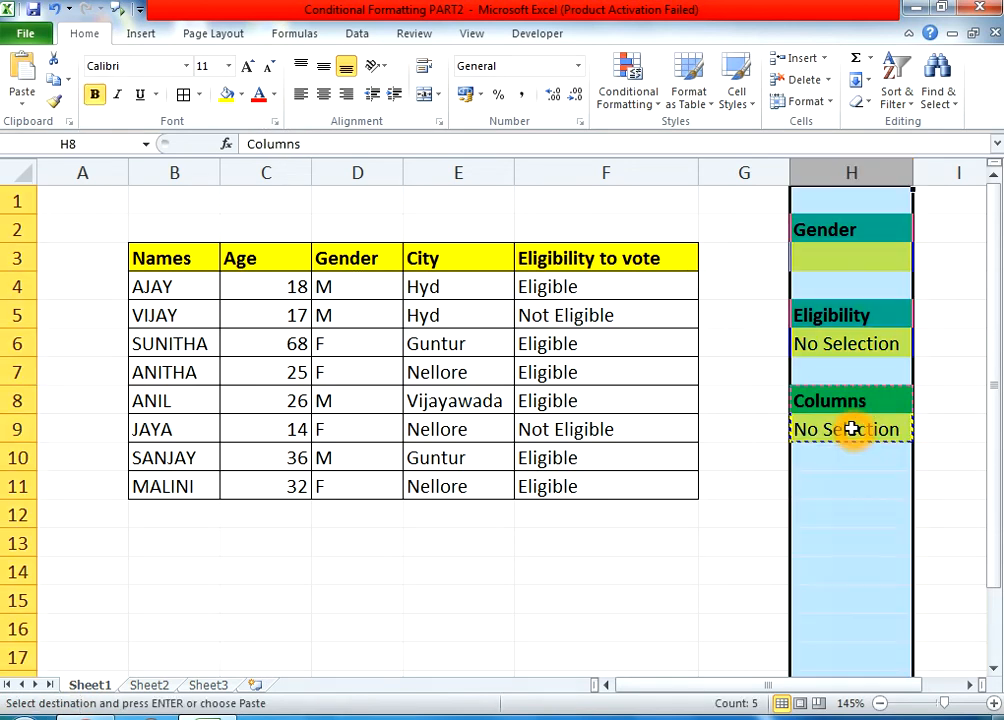
left_click_drag(811, 403, 820, 432)
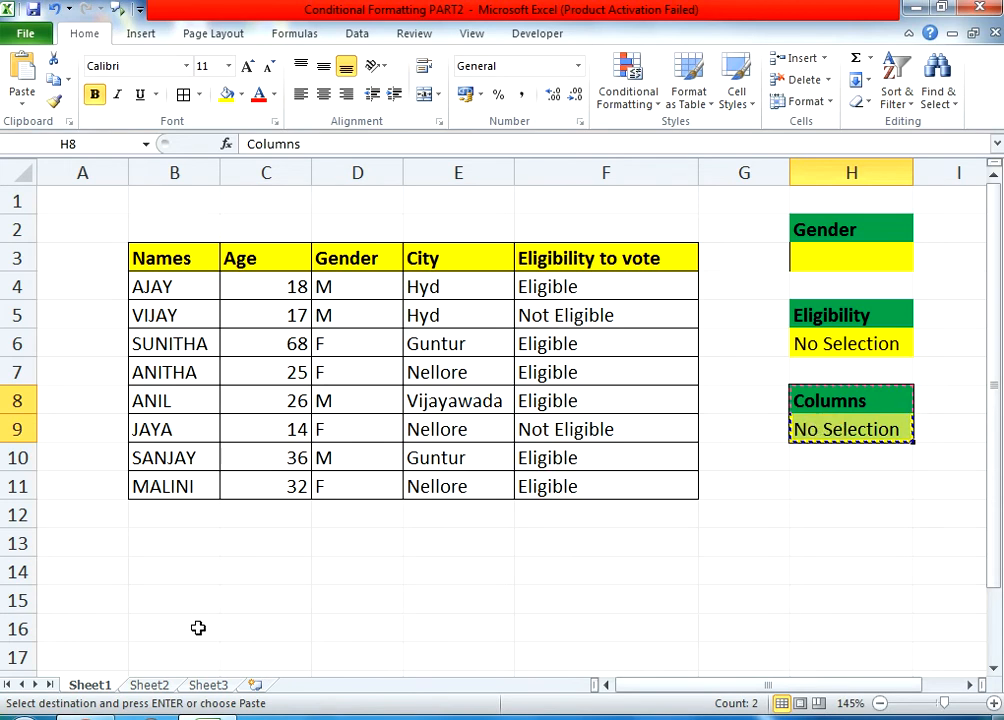
left_click(151, 687)
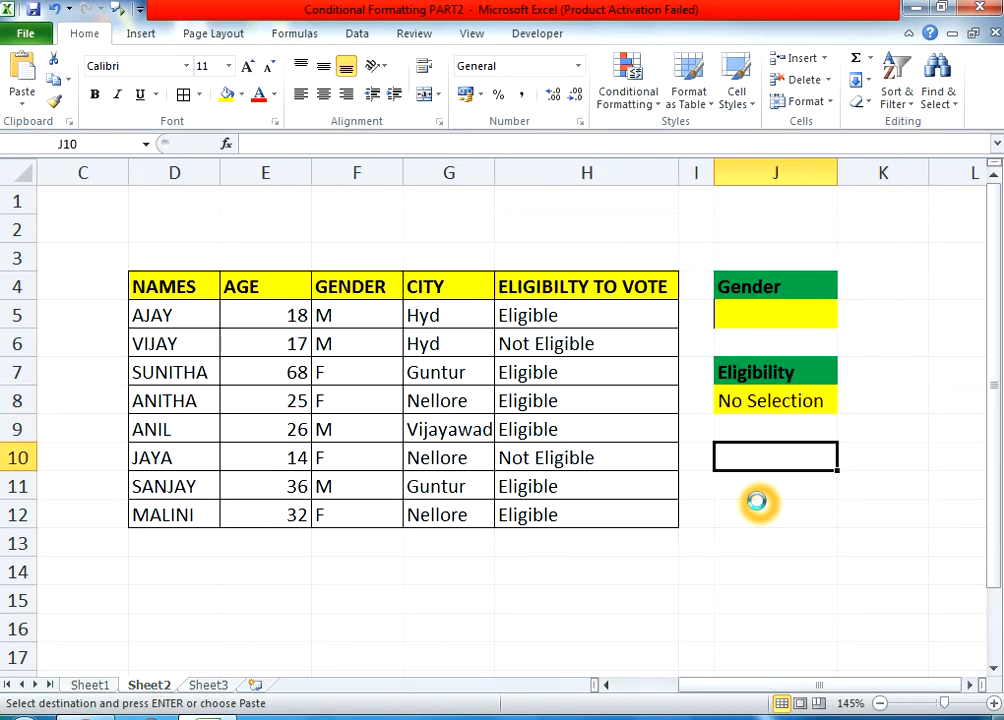
key("ctrl+v")
left_click(785, 486)
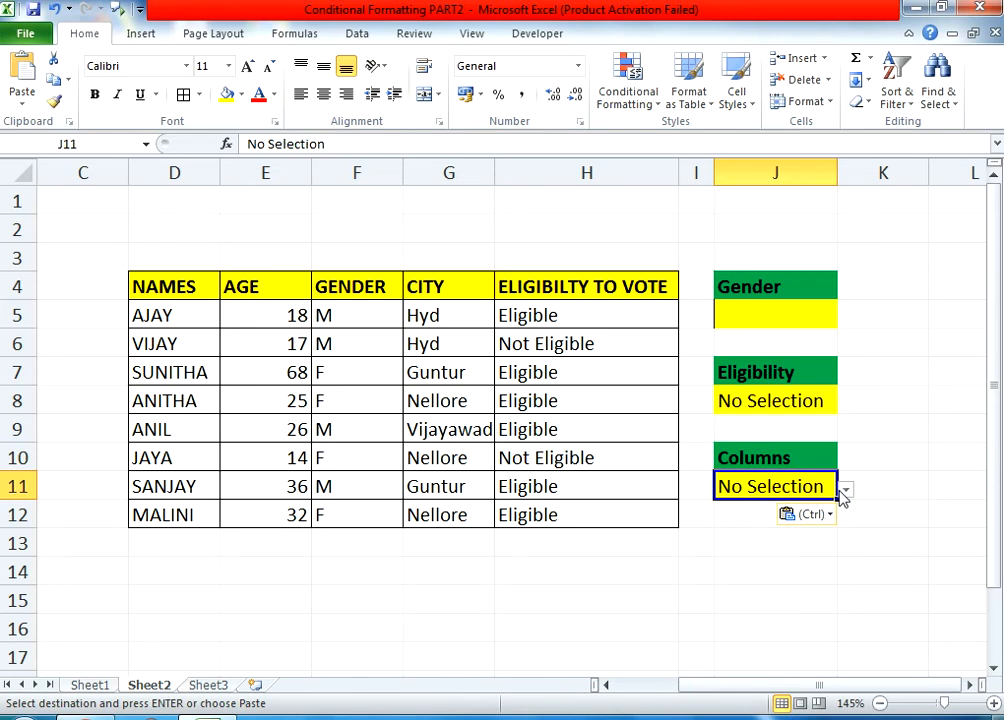
left_click(845, 490)
left_click(862, 444)
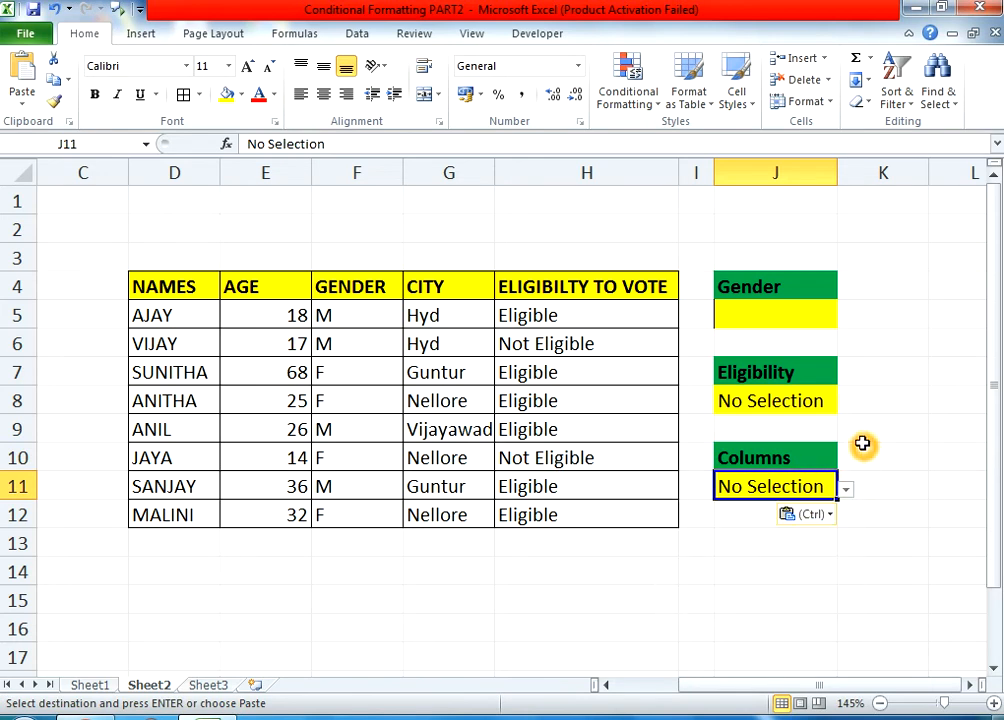
Select the whole table D4:H12 including its headers and start a new conditional formatting rule that uses a formula.
left_click(352, 590)
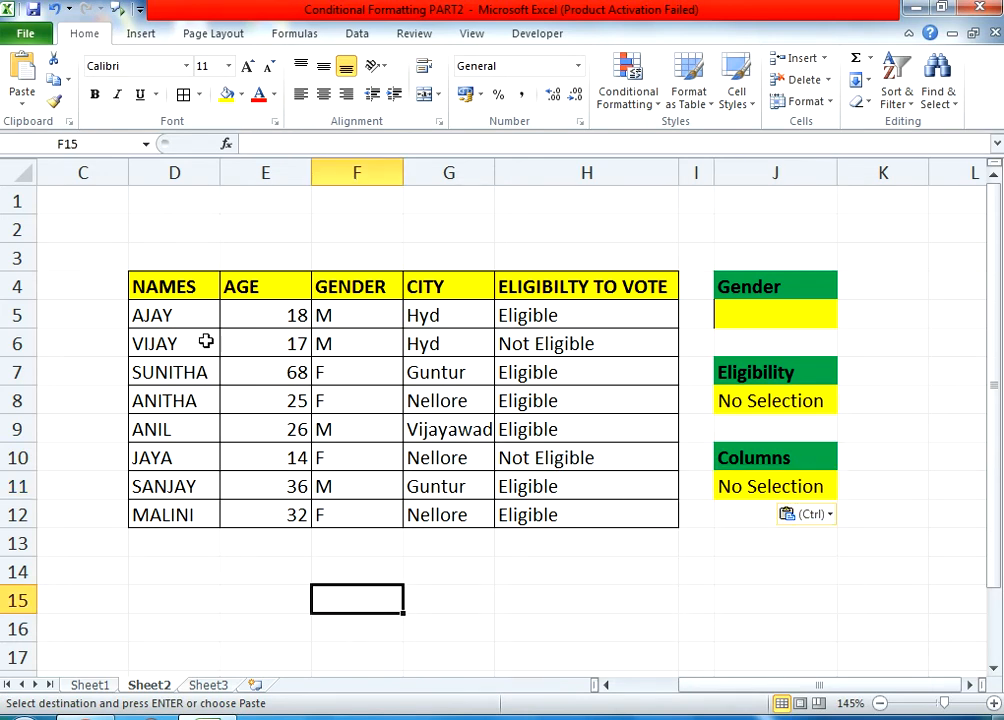
left_click_drag(175, 287, 576, 518)
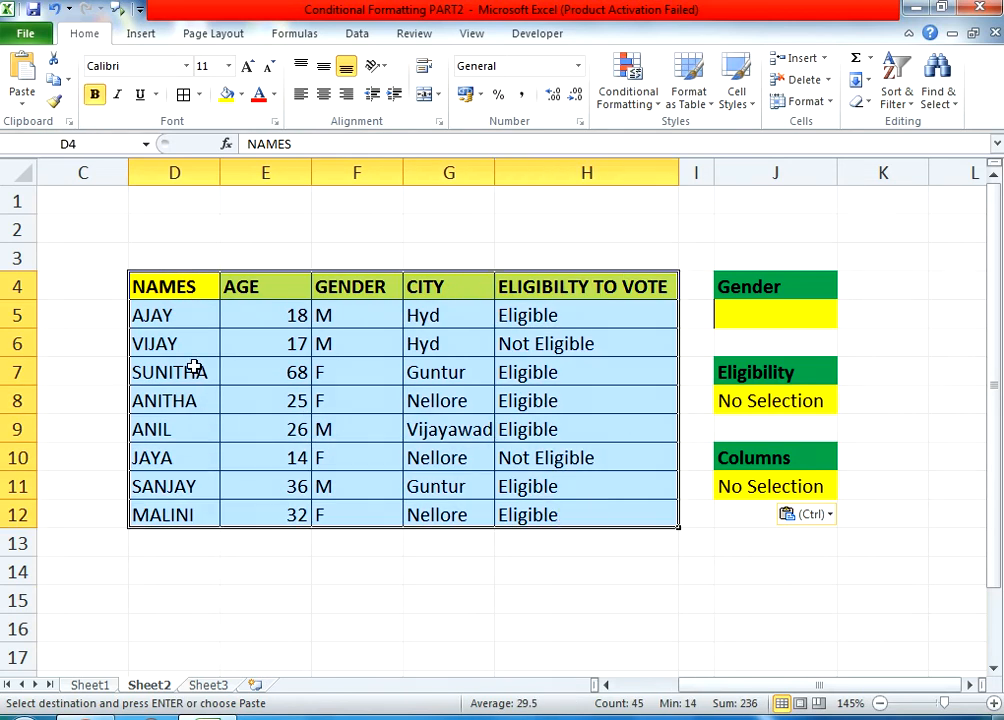
left_click_drag(178, 287, 596, 520)
left_click_drag(175, 287, 600, 509)
left_click(600, 509)
left_click_drag(170, 288, 571, 513)
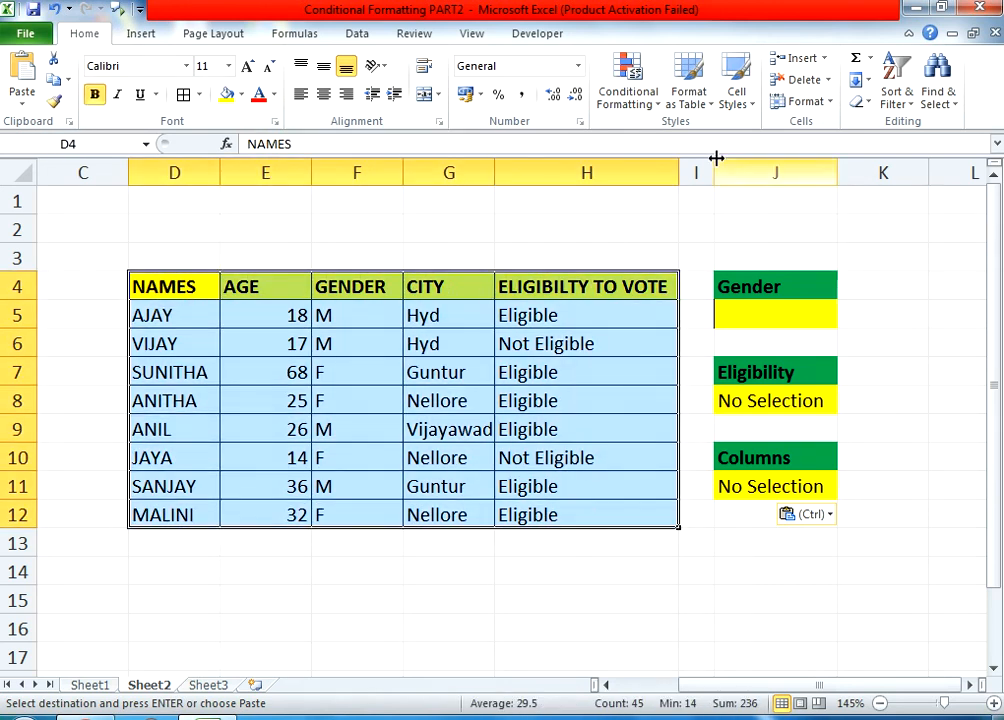
left_click(620, 95)
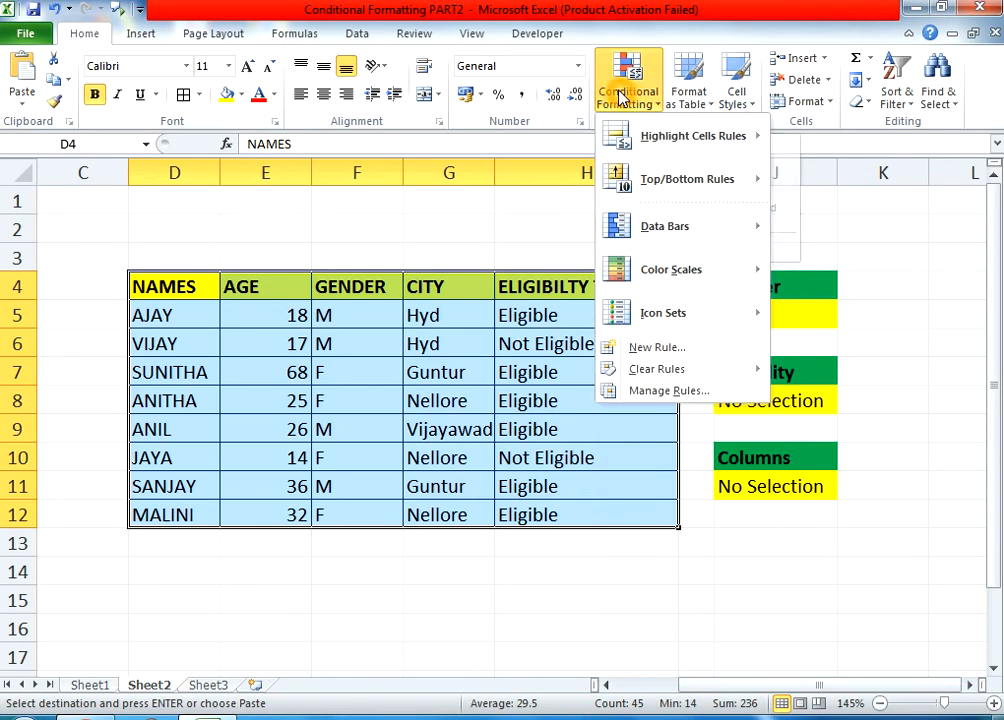
left_click(645, 348)
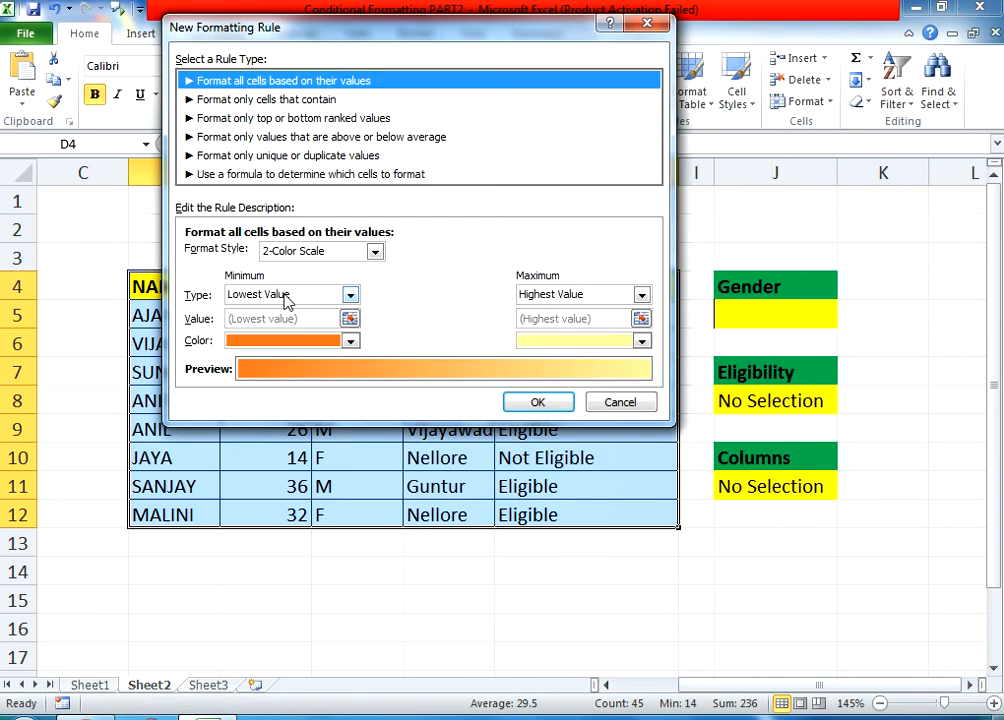
left_click(269, 176)
Enter the rule formula =D$4=$J$11, comparing each column header with the Columns criterion cell.
left_click_drag(370, 27, 482, 467)
left_click(355, 689)
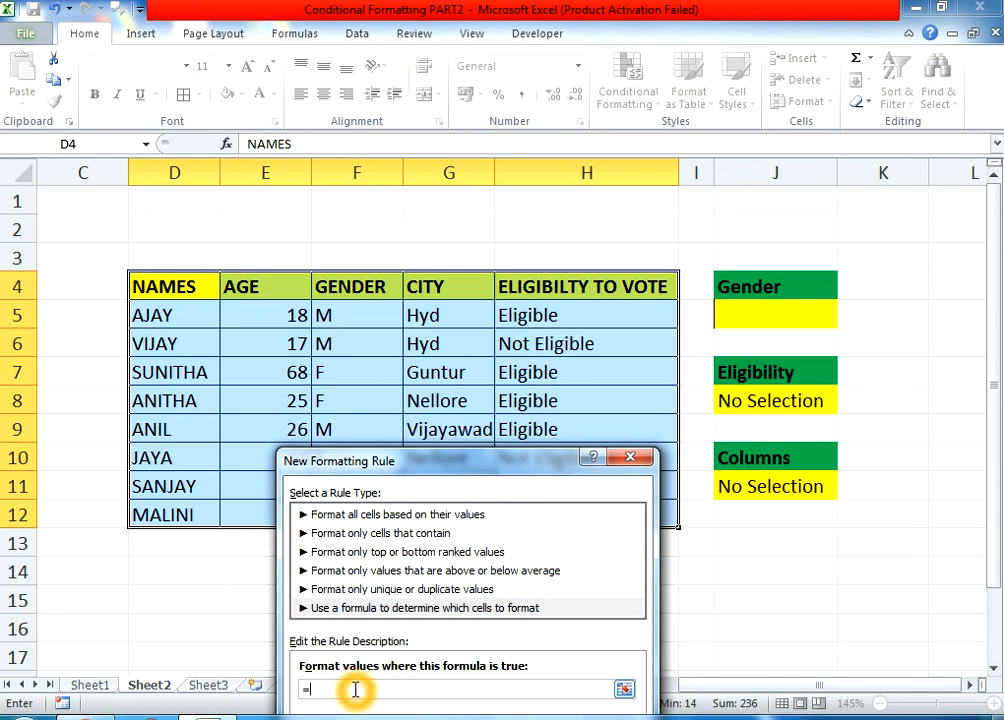
left_click(150, 286)
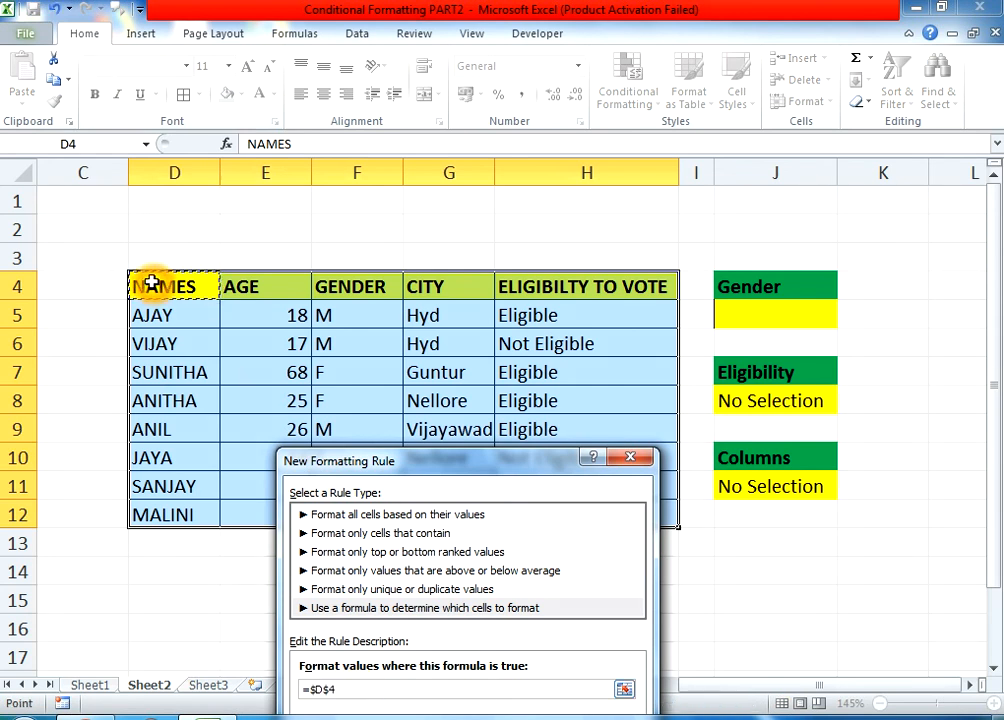
left_click(366, 462)
left_click_drag(366, 462, 150, 364)
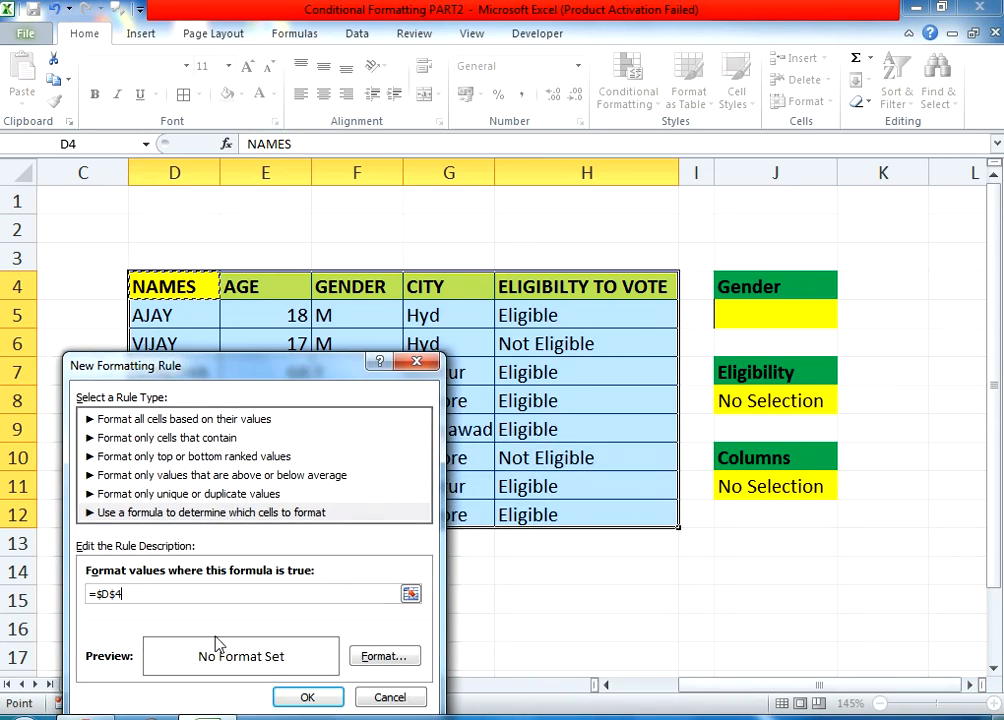
type("=")
left_click(722, 487)
left_click(97, 598)
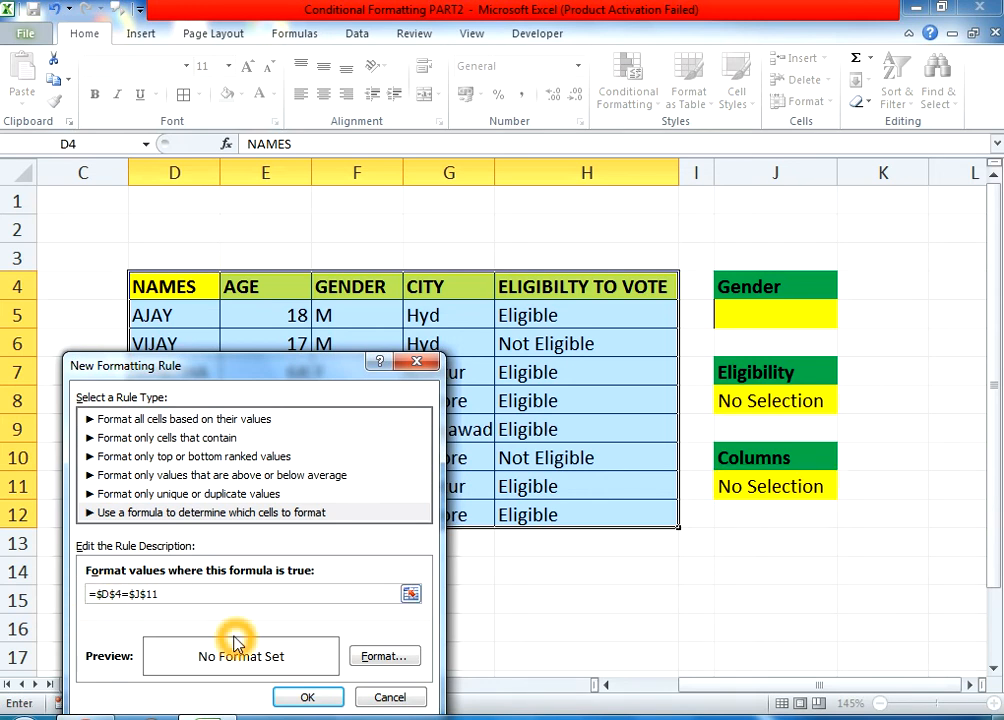
left_click(95, 594)
Give the column rule a light green fill and apply it to the table.
left_click(366, 662)
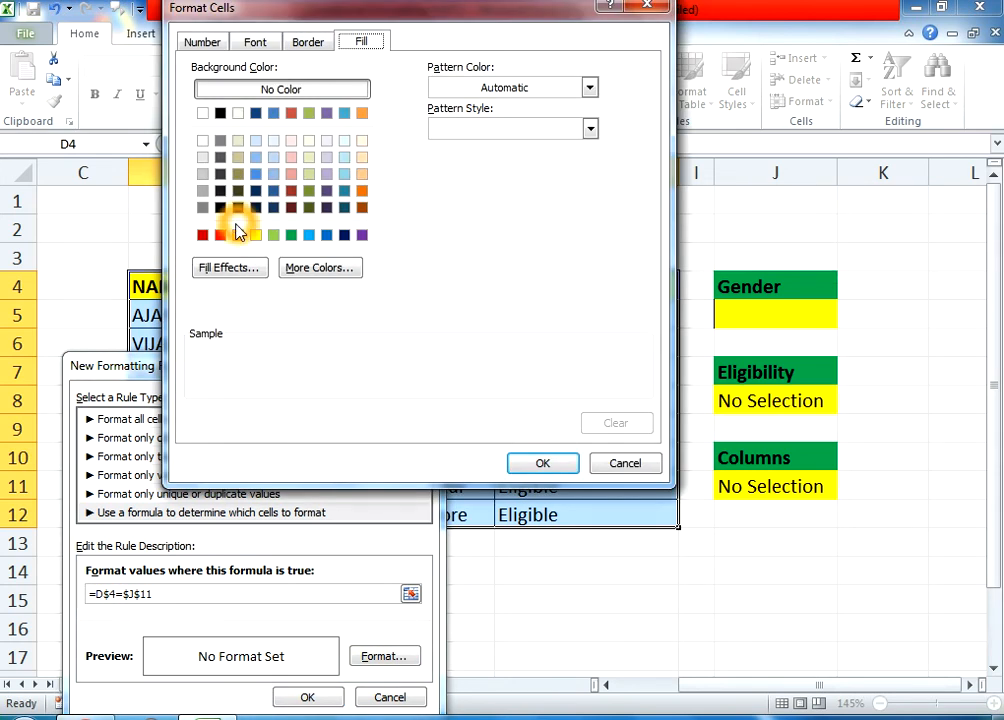
left_click(273, 237)
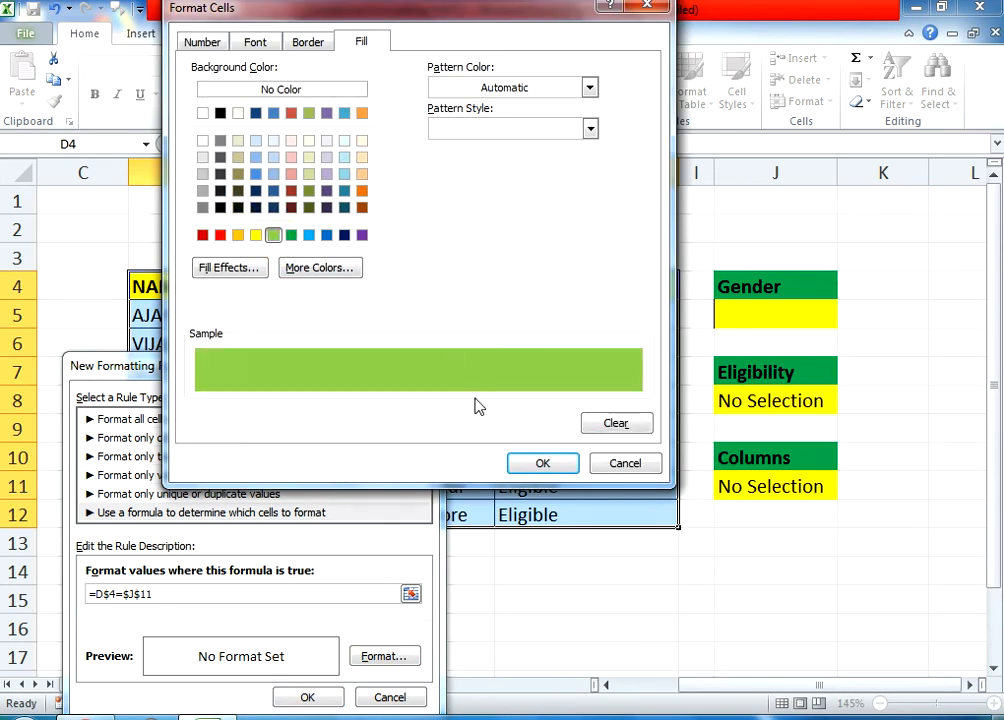
left_click(542, 463)
left_click(308, 697)
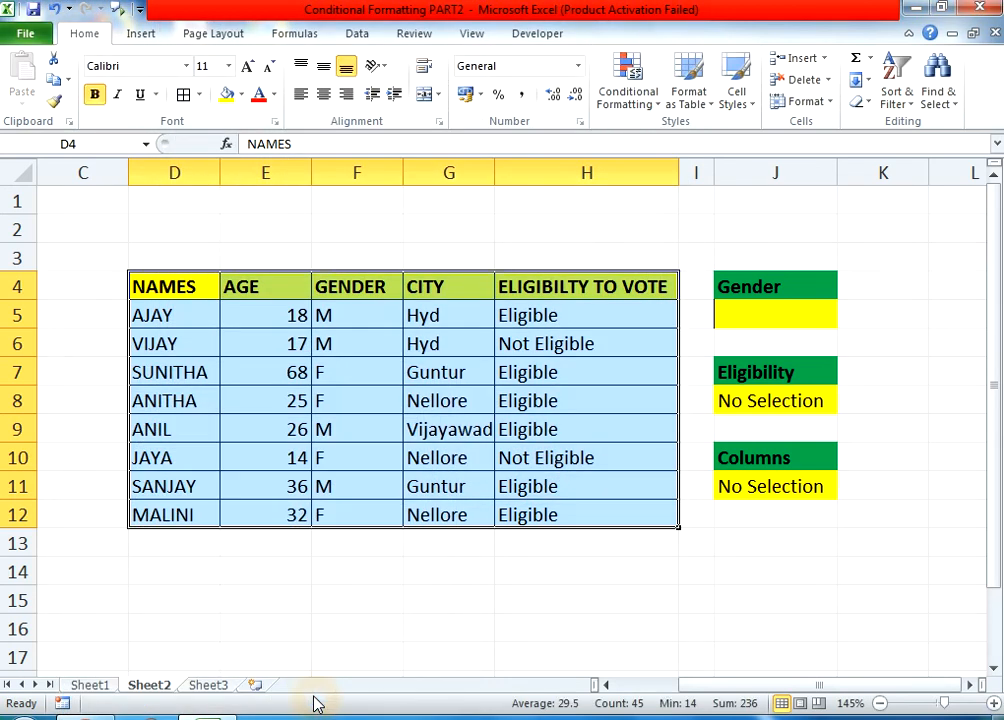
Test the column rule by choosing different column names, including Names and City, in the Columns criterion cell J11.
left_click(770, 495)
left_click(846, 490)
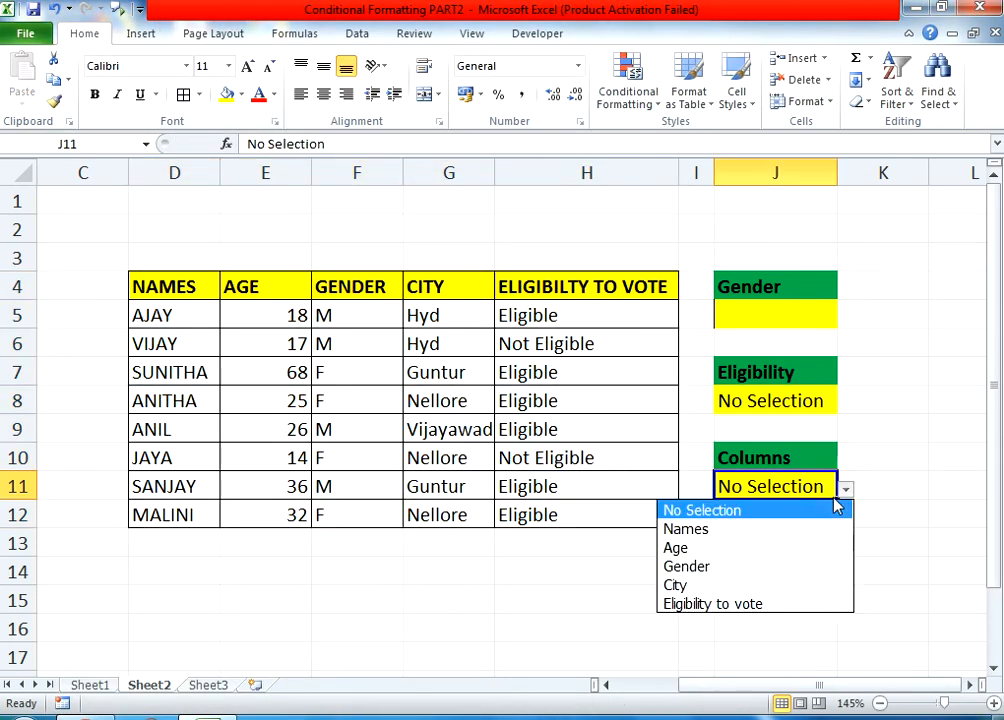
left_click(778, 530)
left_click(849, 499)
left_click(802, 496)
left_click(847, 490)
left_click(770, 577)
left_click(846, 490)
left_click(745, 585)
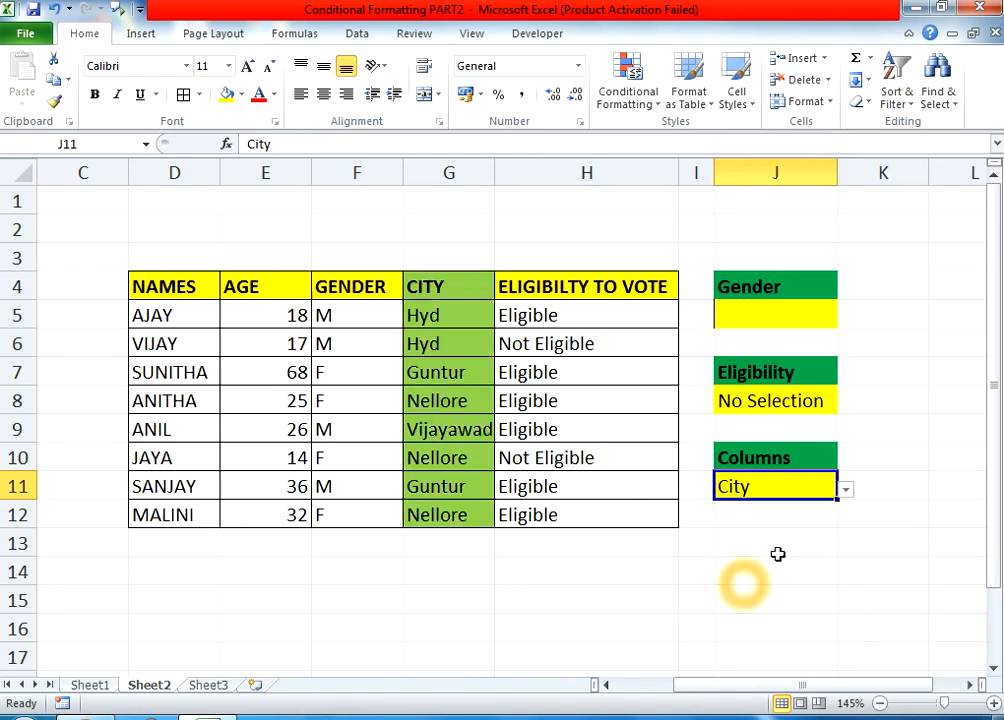
left_click(847, 491)
left_click(737, 527)
left_click(846, 490)
left_click(782, 590)
Reset the Columns criterion cell J11 to No Selection.
left_click(855, 492)
left_click(829, 489)
left_click(846, 490)
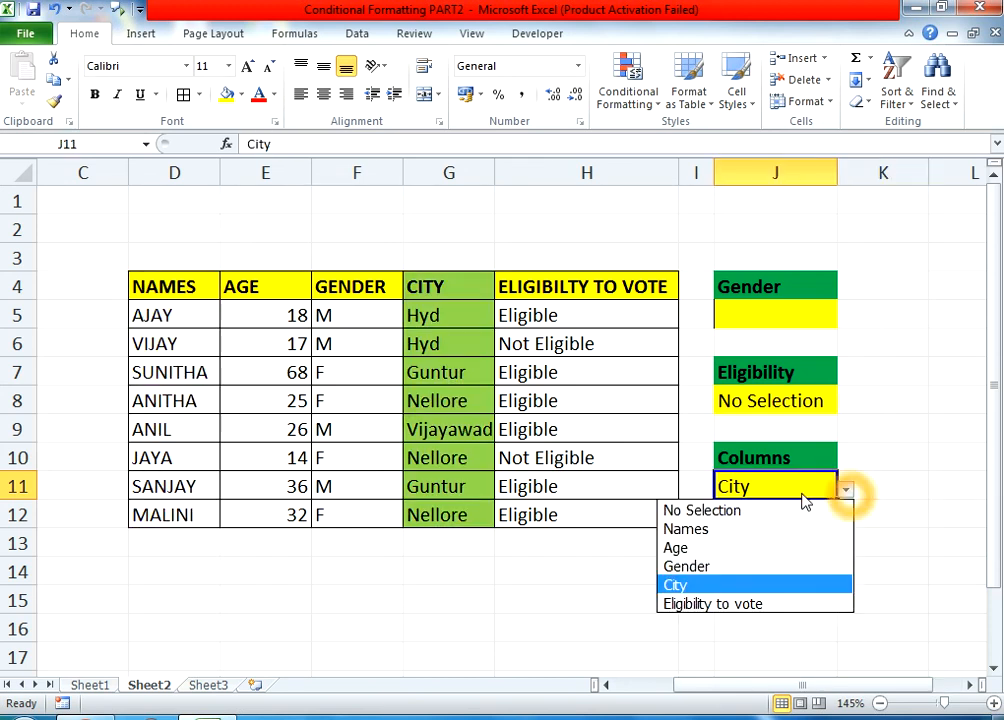
left_click(743, 513)
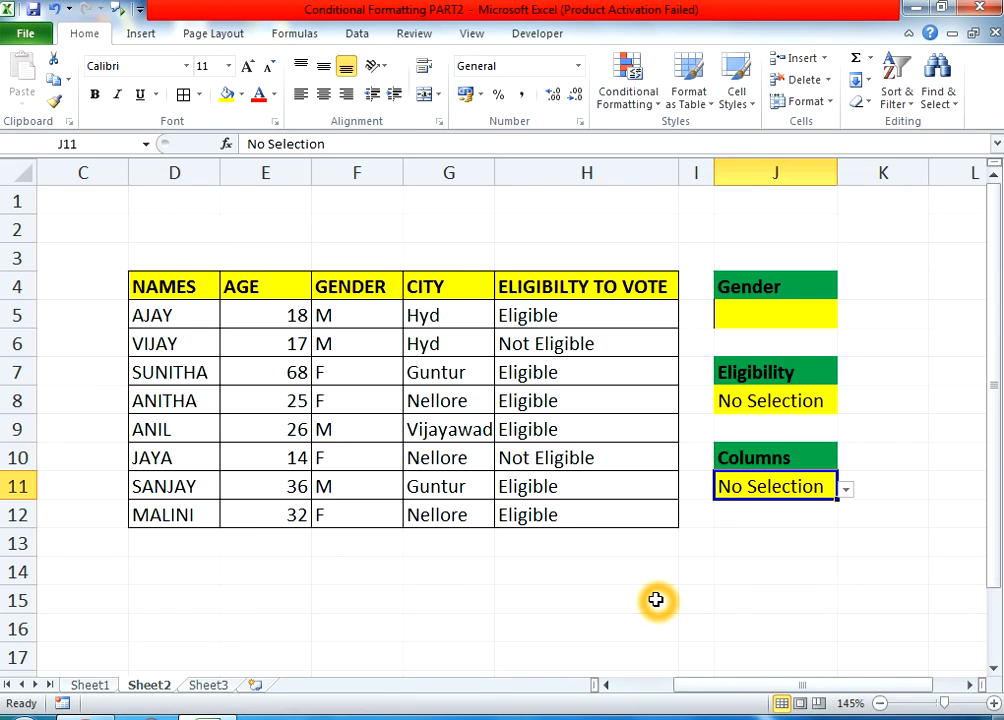
Review the formulas, fills and applied ranges of the table's conditional formatting rules in the Rules Manager, then close it.
left_click(576, 378)
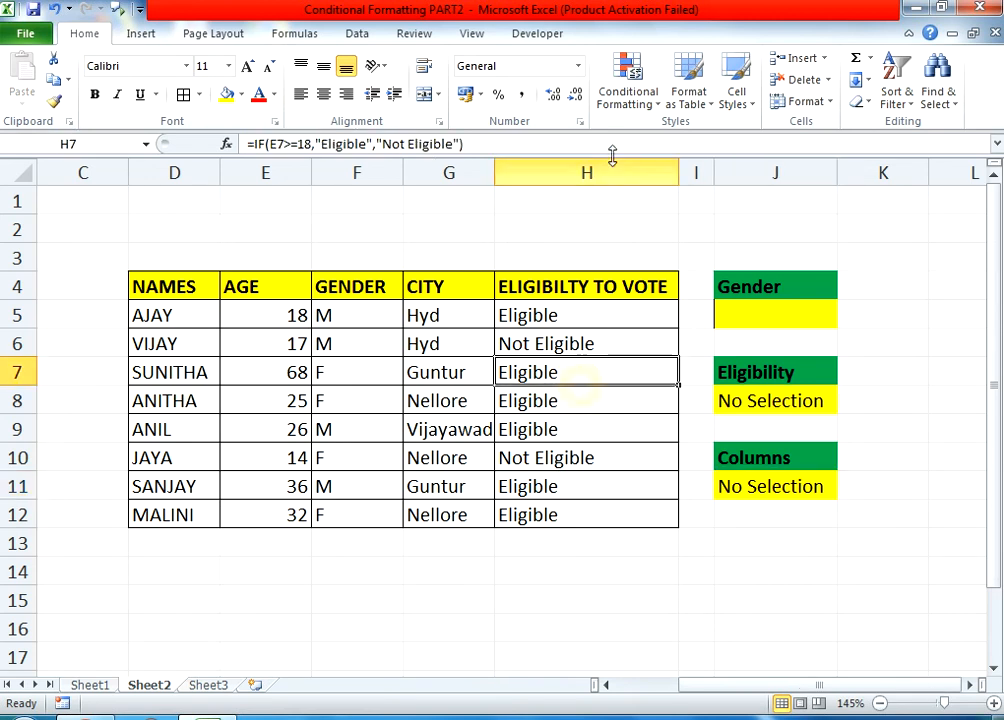
left_click(630, 95)
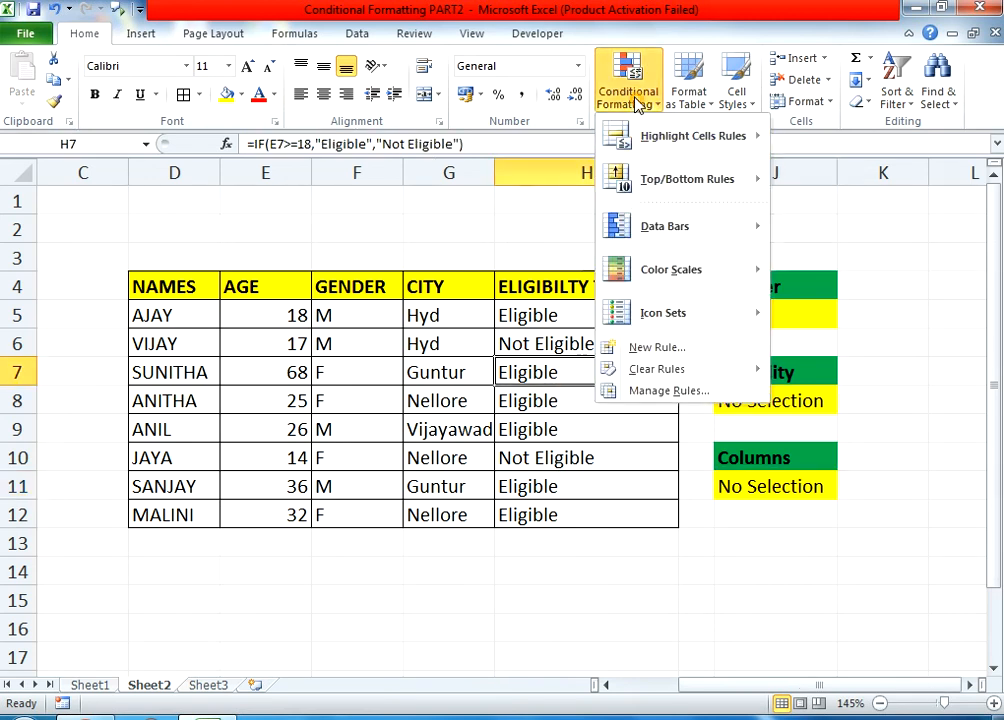
left_click(652, 392)
left_click_drag(342, 404, 560, 67)
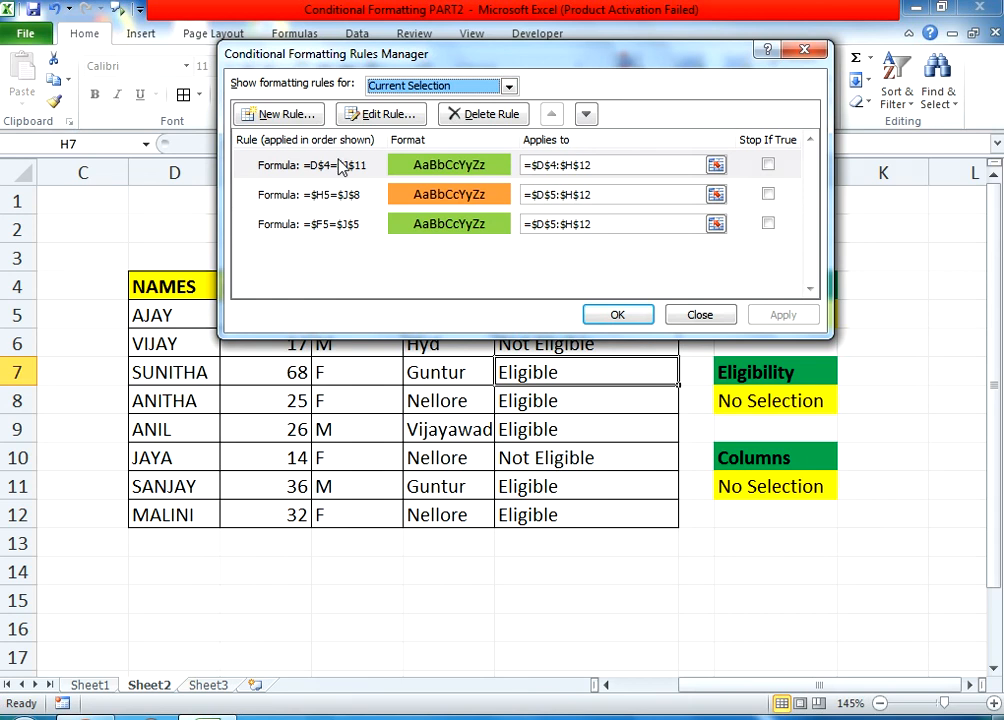
left_click(699, 314)
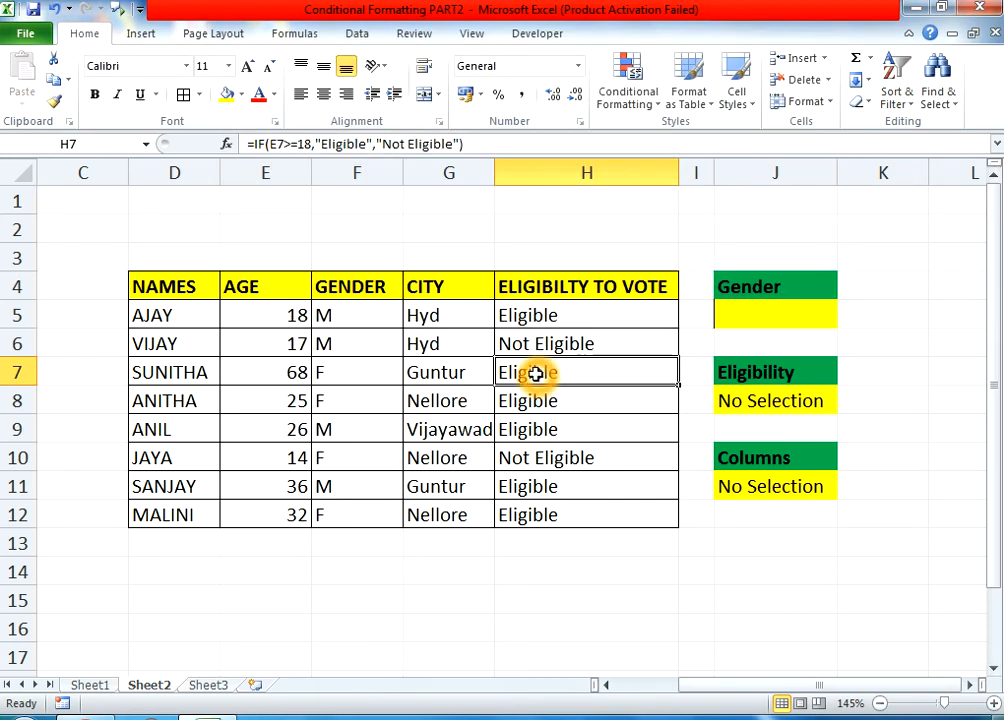